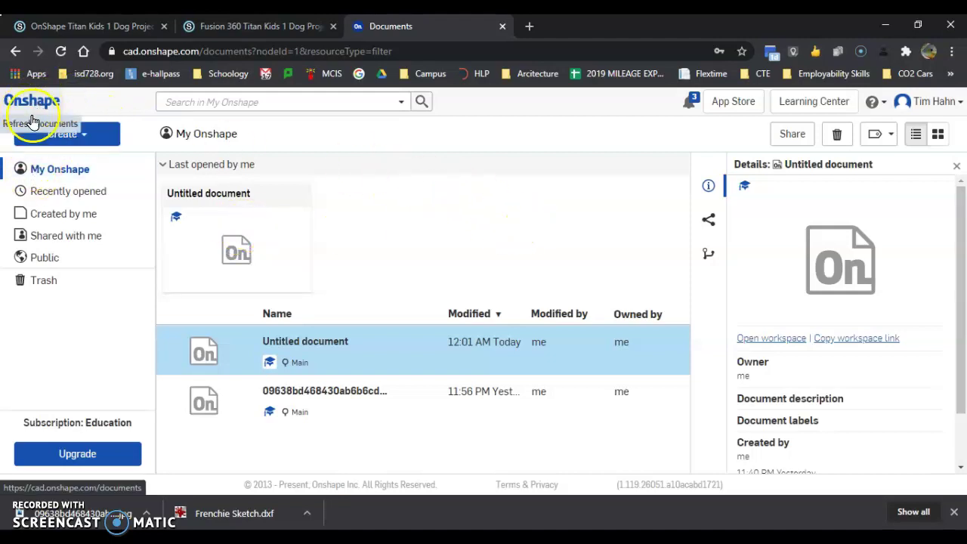
Step: Move both existing documents in My Onshape to the trash
click(47, 113)
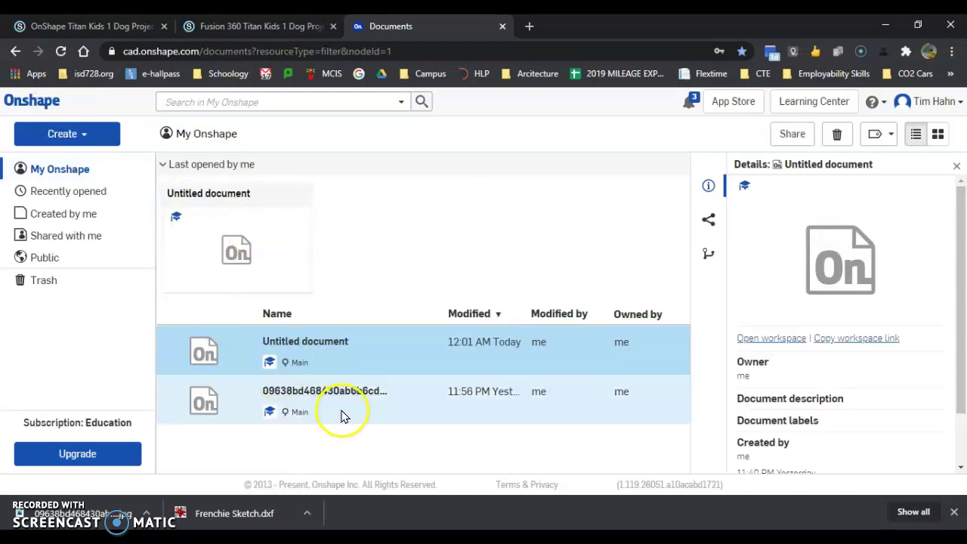
click(837, 133)
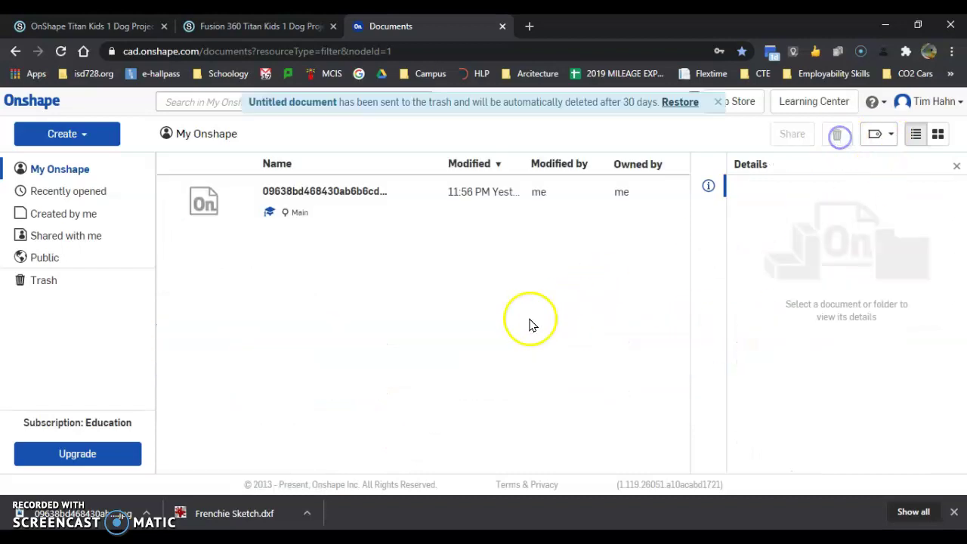
click(463, 219)
click(836, 133)
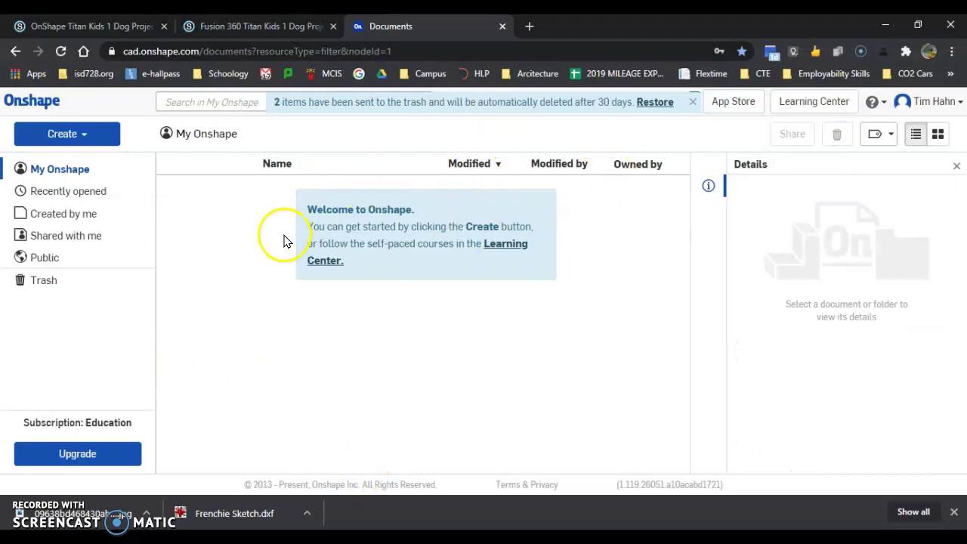
Step: Create a new folder named CADD 20/21 in My Onshape
click(83, 134)
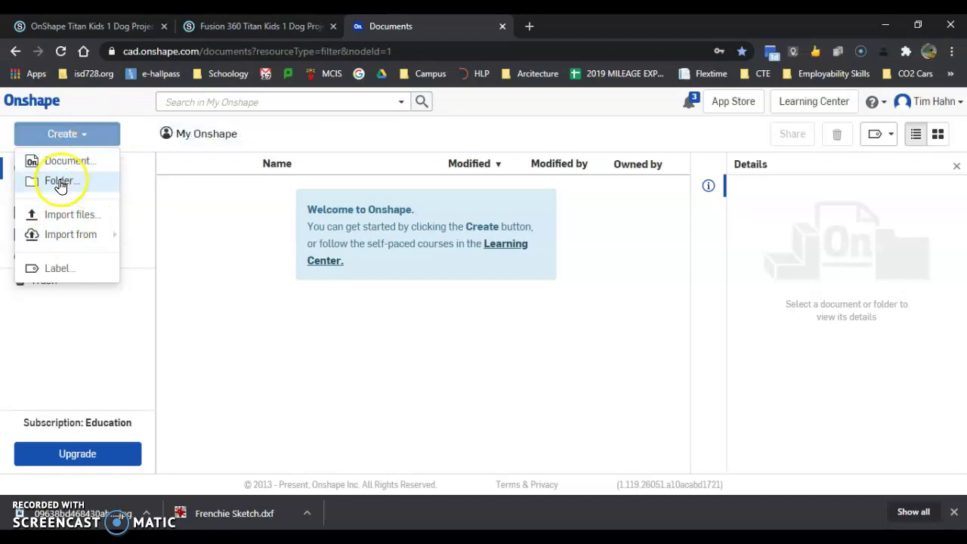
click(60, 183)
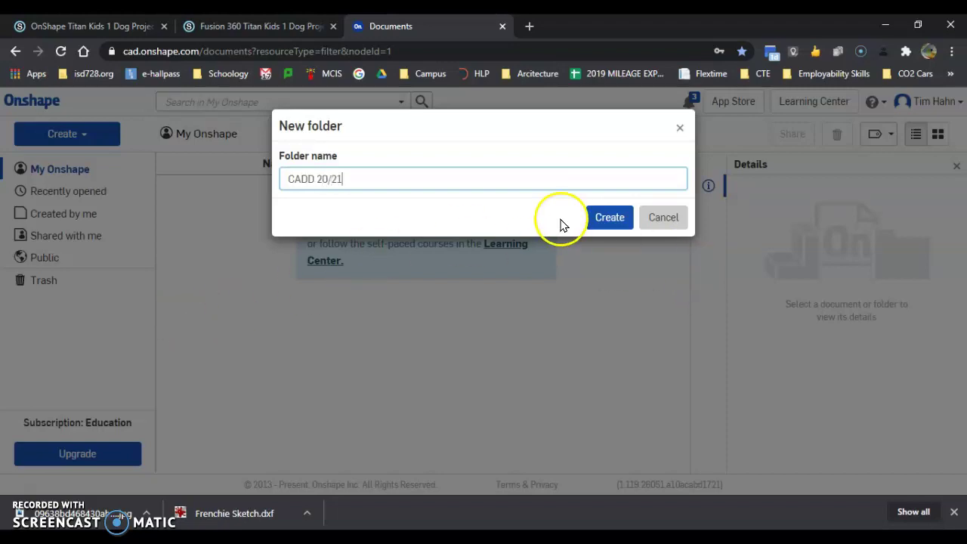
click(598, 219)
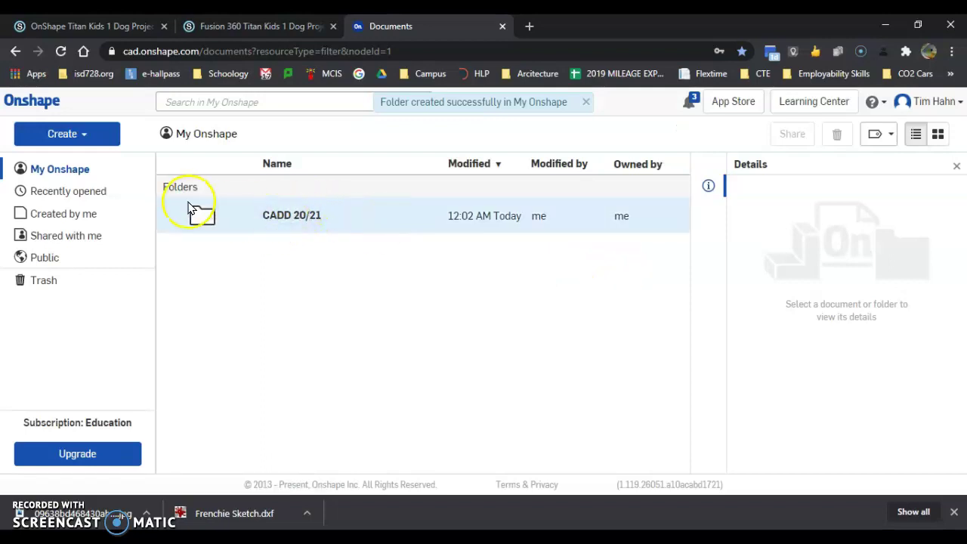
Step: Open the CADD 20/21 folder and create a document named Dog Bone Project inside it
double_click(301, 219)
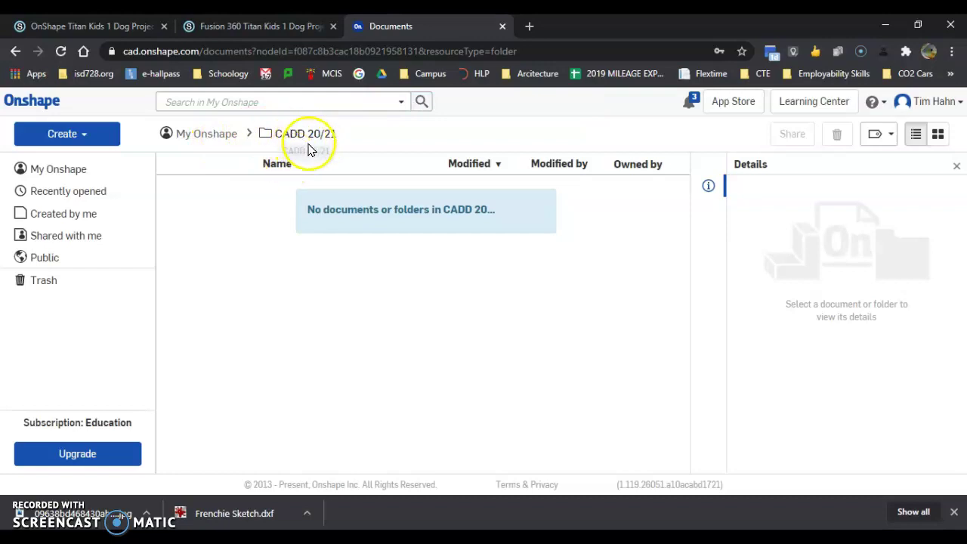
click(66, 136)
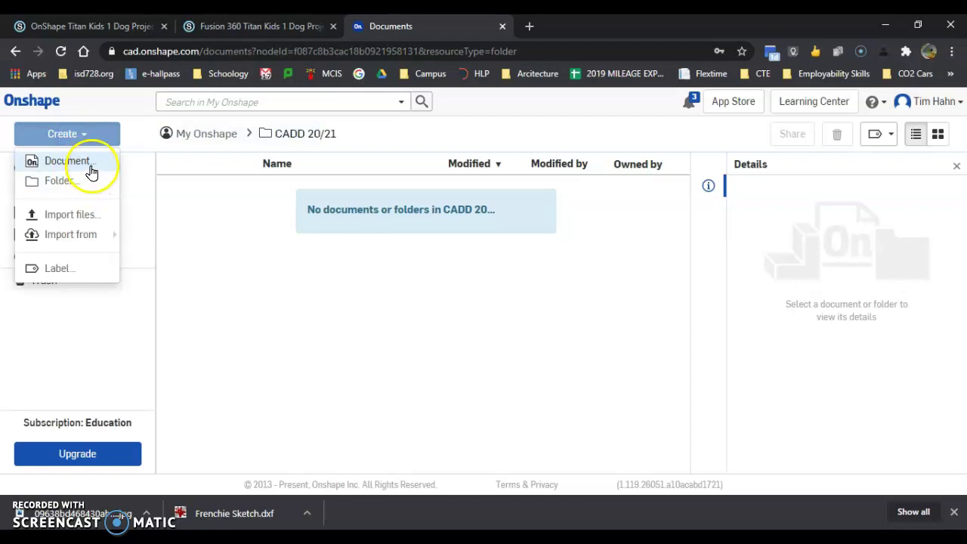
click(91, 166)
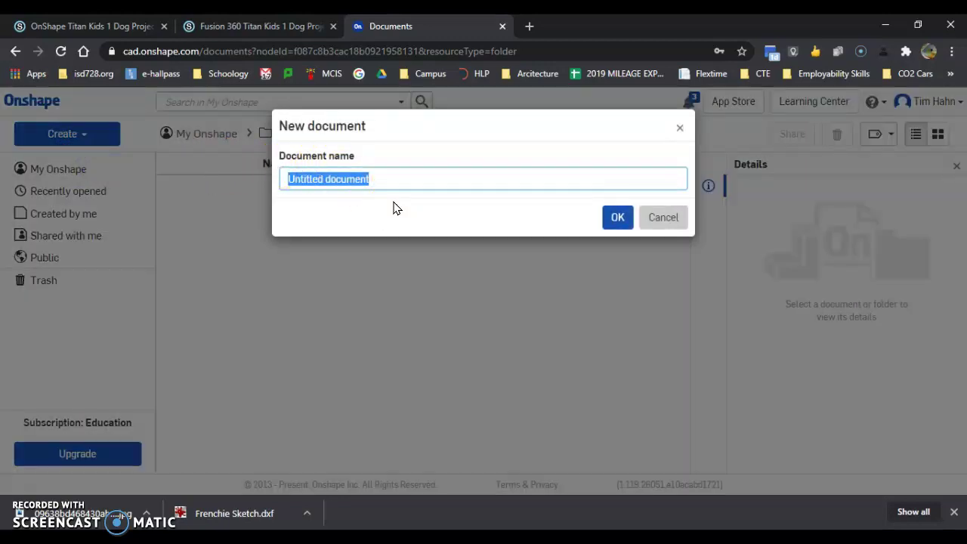
text(Dog Bone Project)
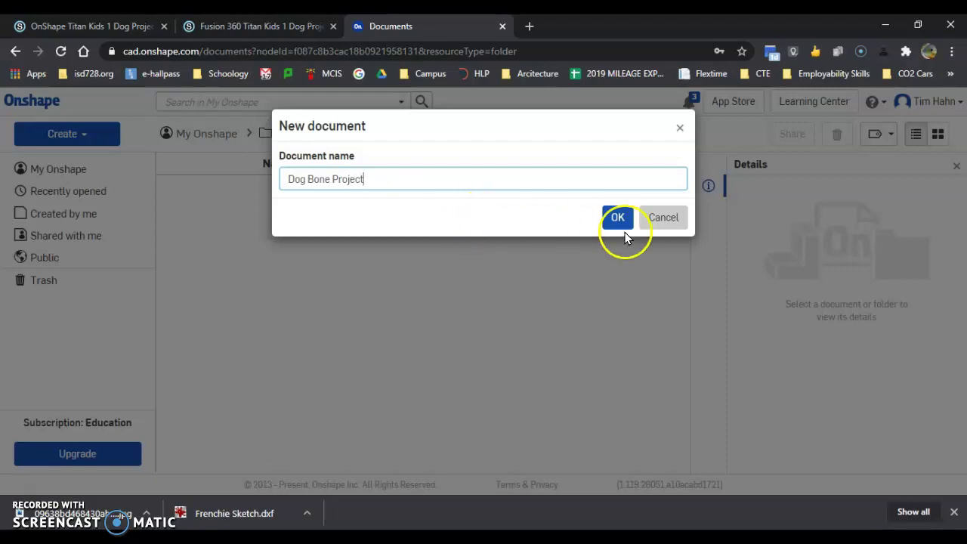
click(617, 218)
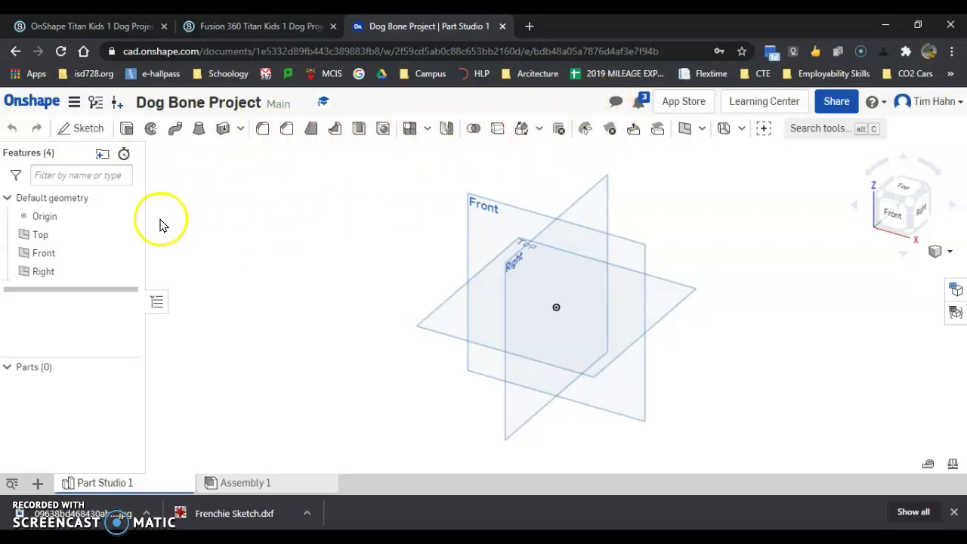
Step: Start a sketch on the Top plane, park its dialog clear of the model, and orient the view to Top
click(80, 132)
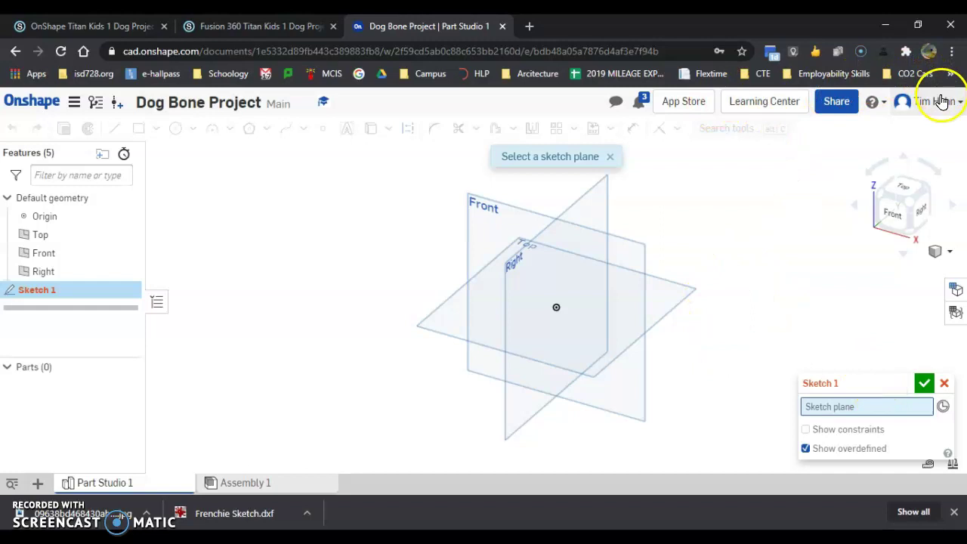
mouse_move(849, 384)
mouse_down()
mouse_move(87, 151)
mouse_move(176, 163)
mouse_up()
click(201, 216)
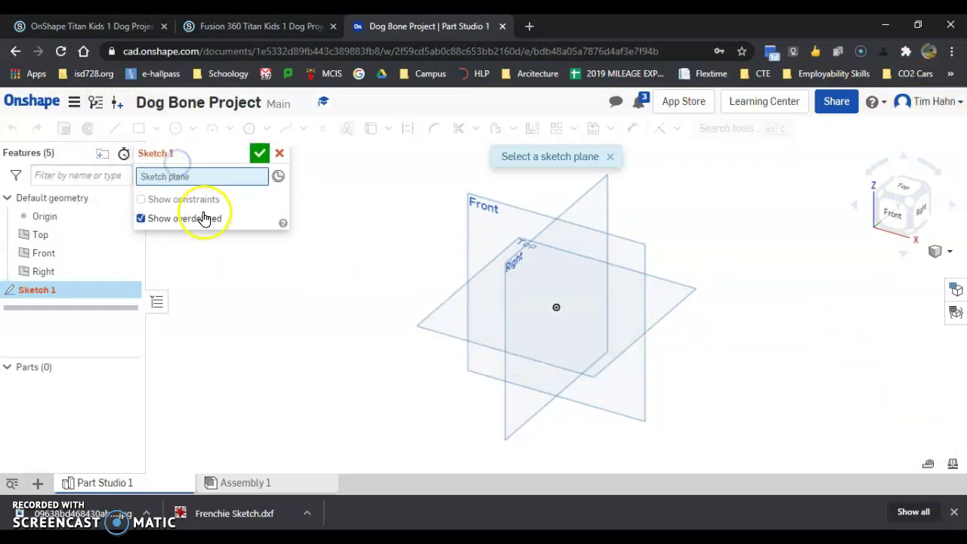
click(191, 152)
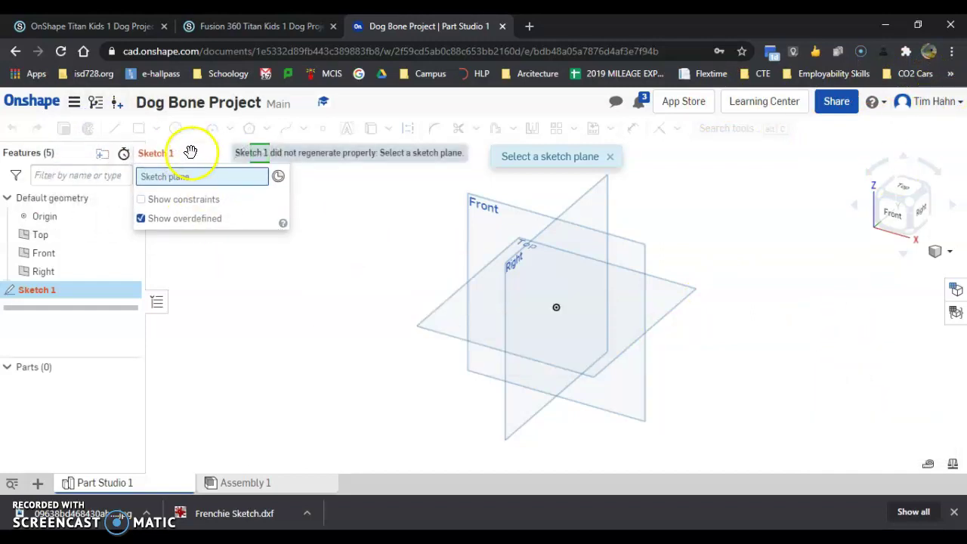
click(444, 325)
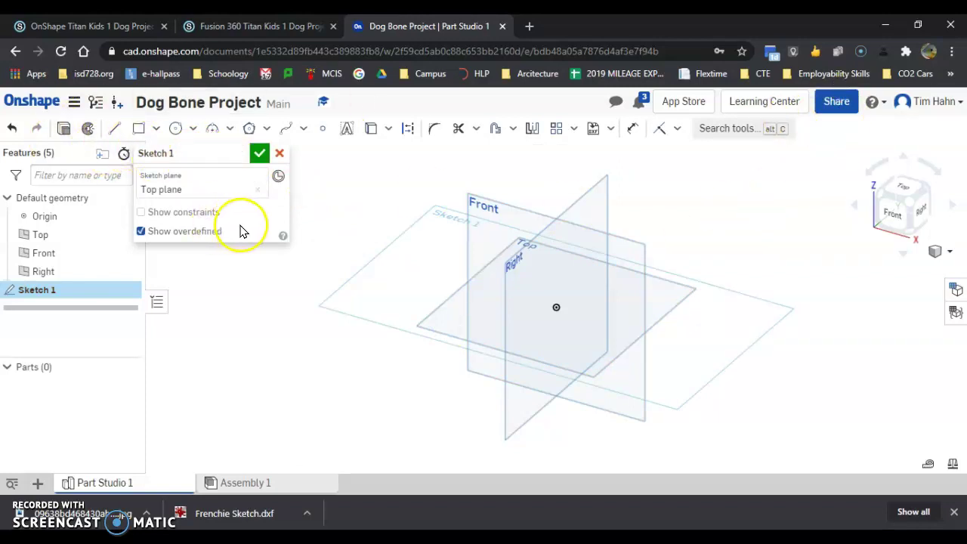
mouse_move(186, 177)
mouse_down()
mouse_move(173, 373)
mouse_move(48, 391)
mouse_up()
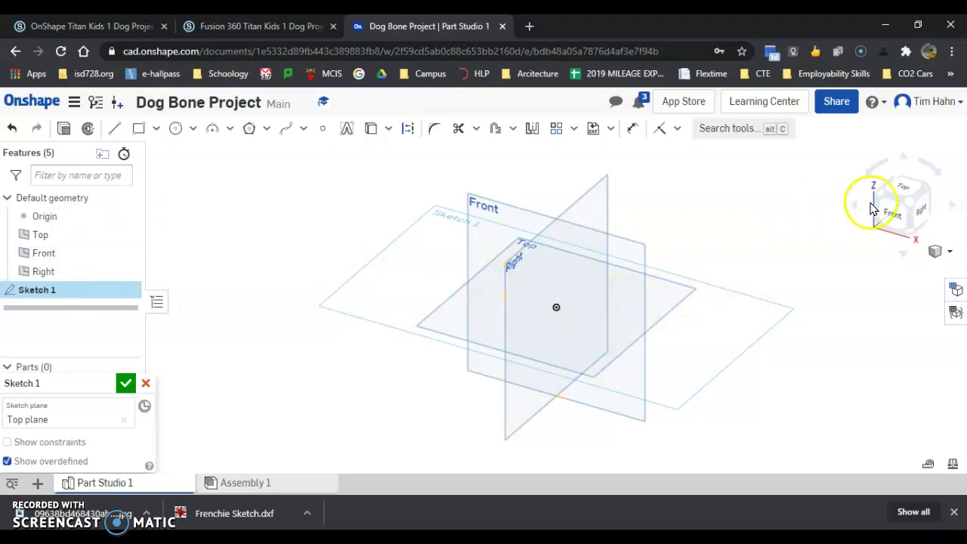
click(906, 190)
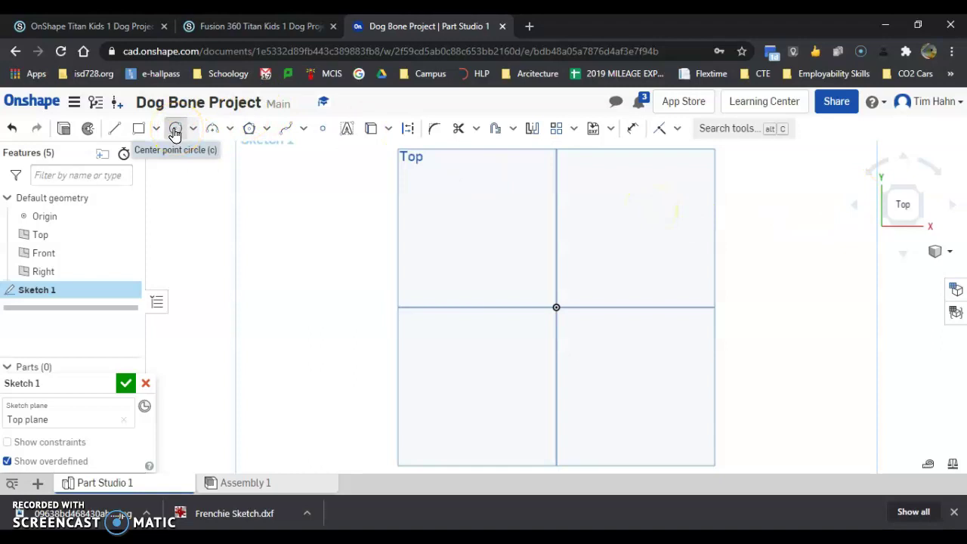
Step: Examine Frenchie Sketch.dxf in IrfanView as a reference for the dog bone and close it
click(175, 130)
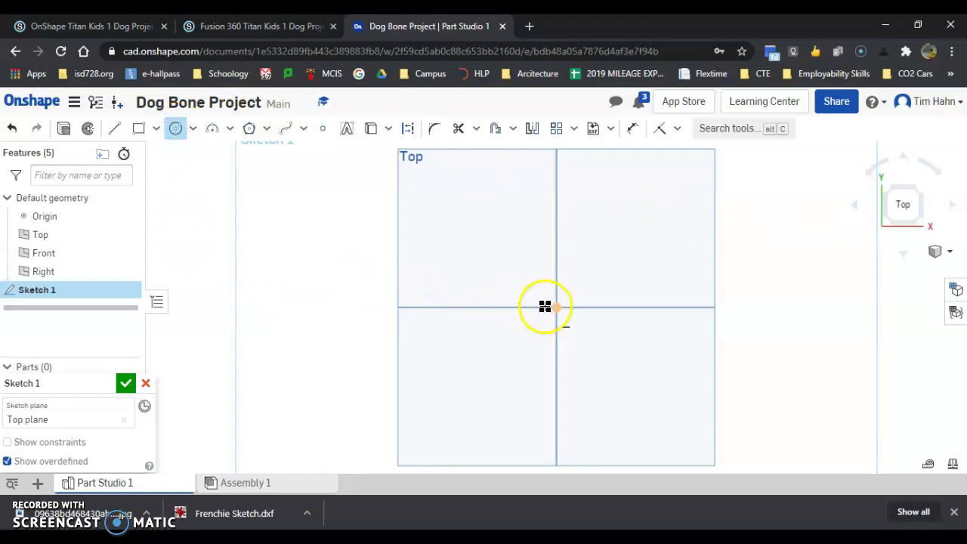
click(227, 513)
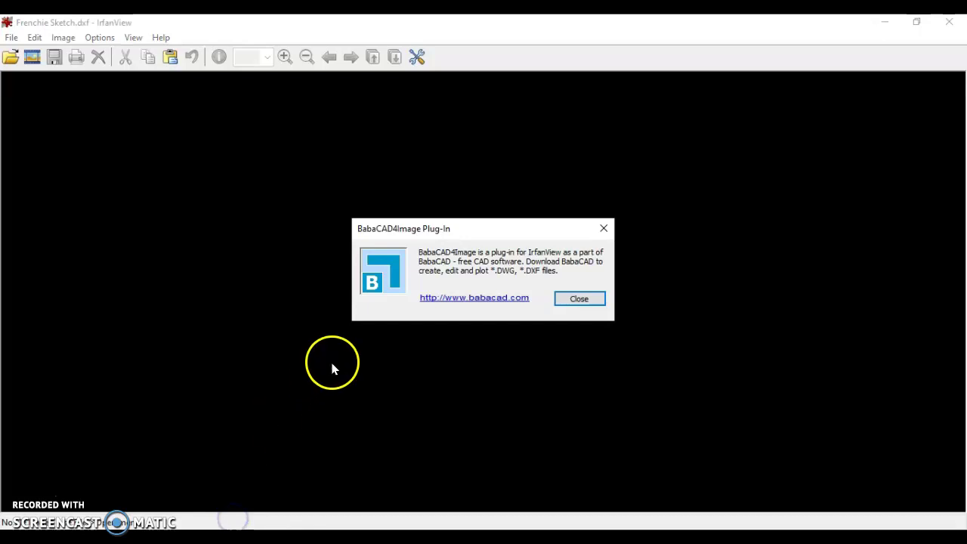
click(578, 299)
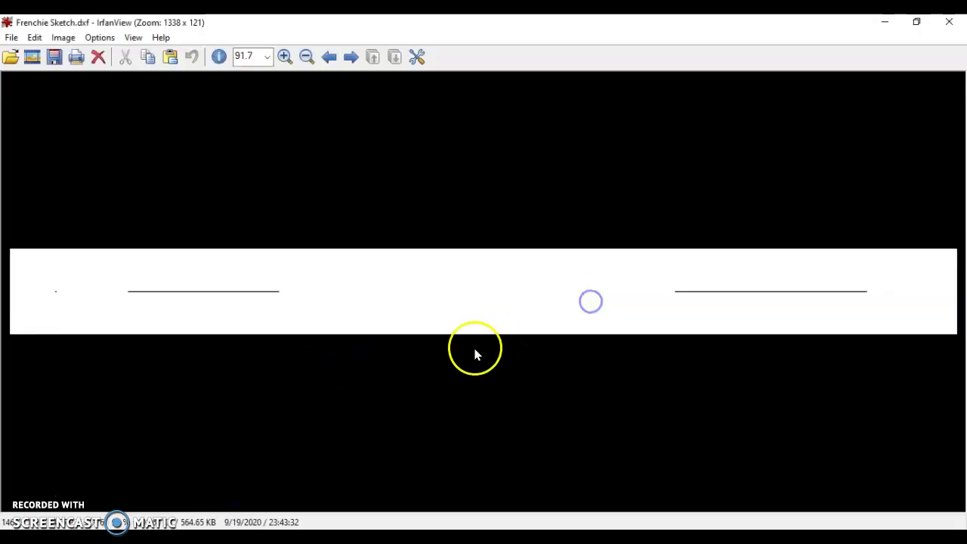
click(951, 22)
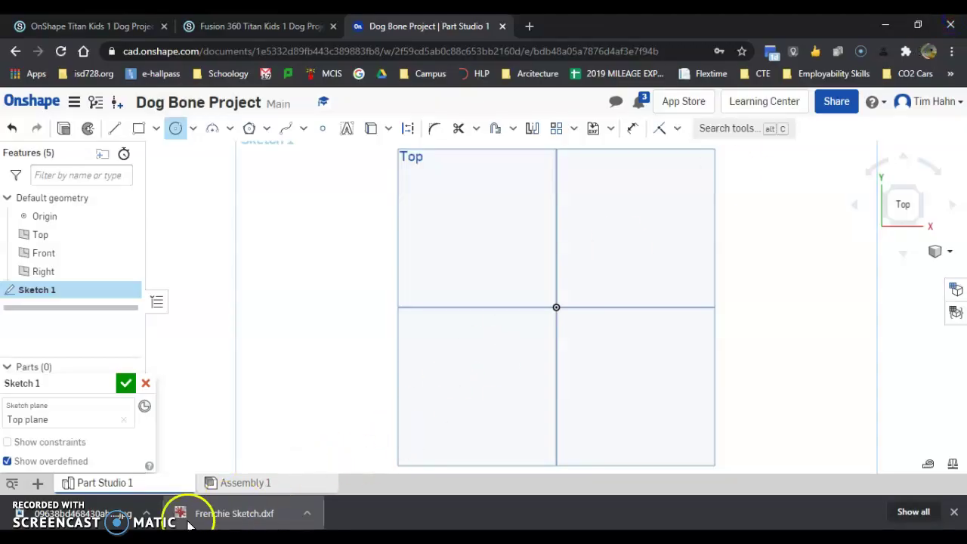
key(alt+Tab)
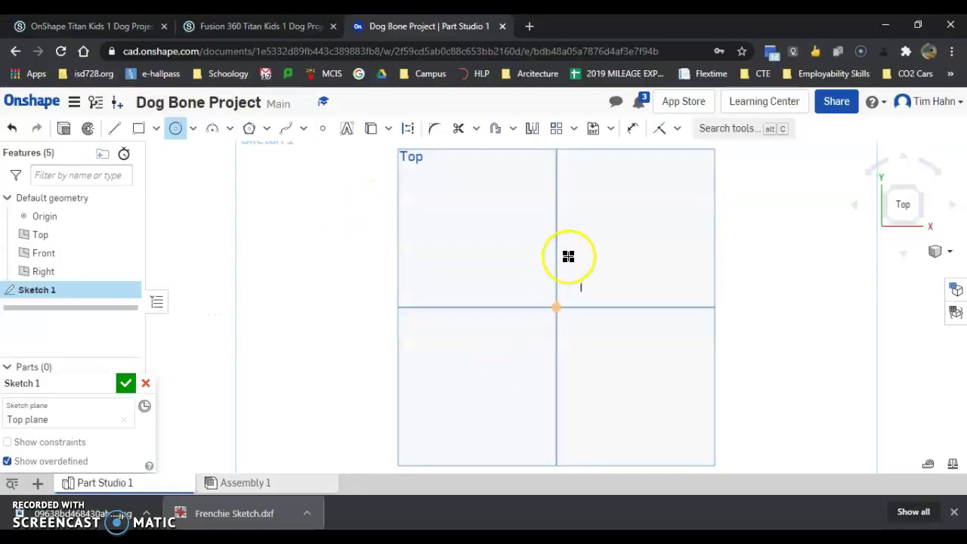
click(134, 129)
click(556, 307)
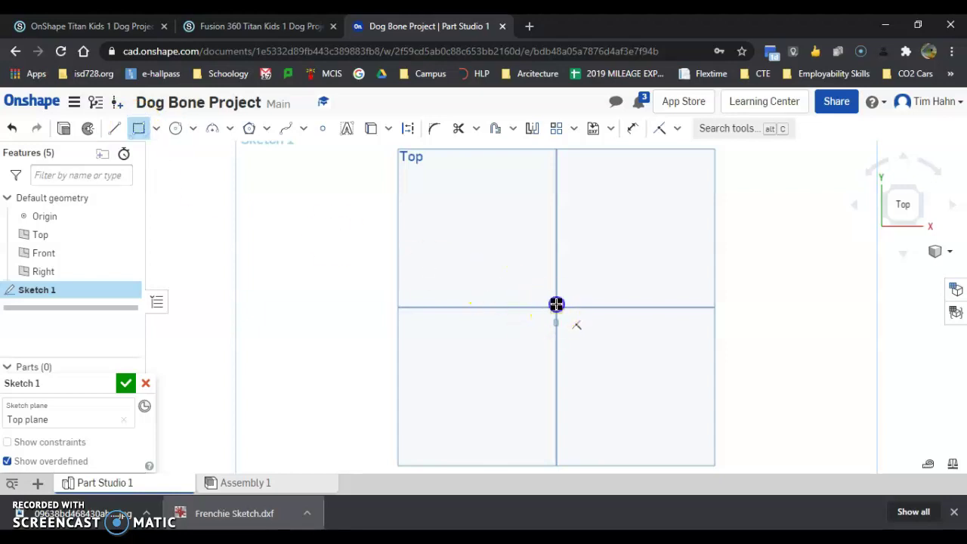
drag(556, 307, 468, 438)
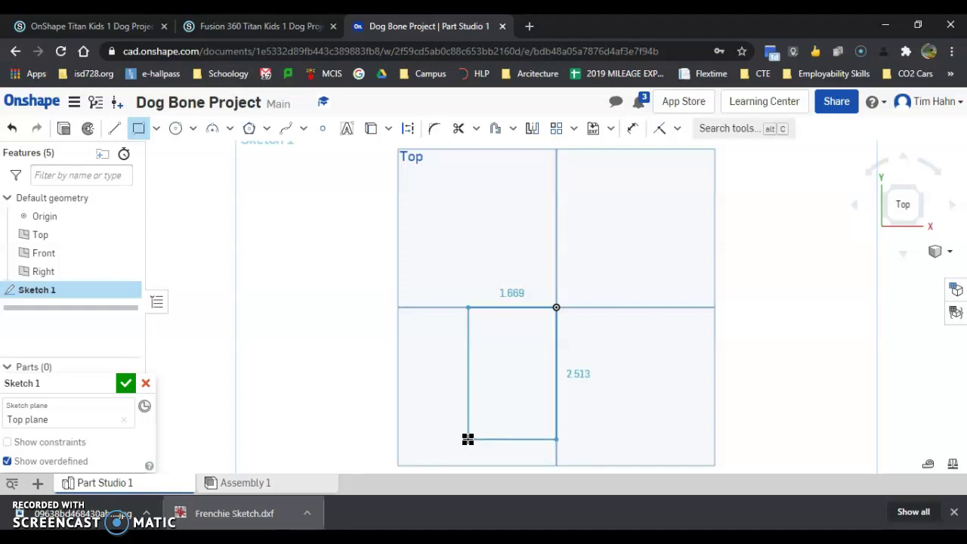
click(467, 438)
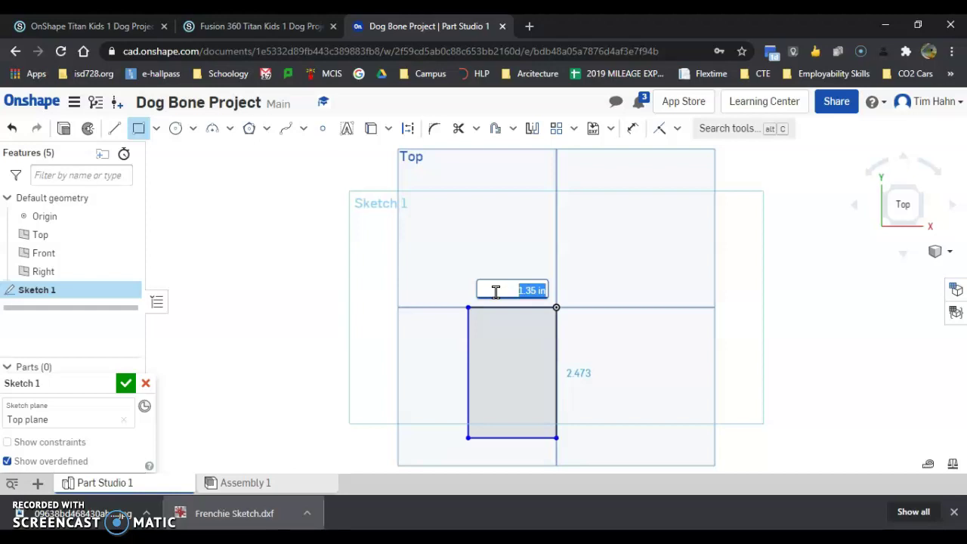
click(577, 373)
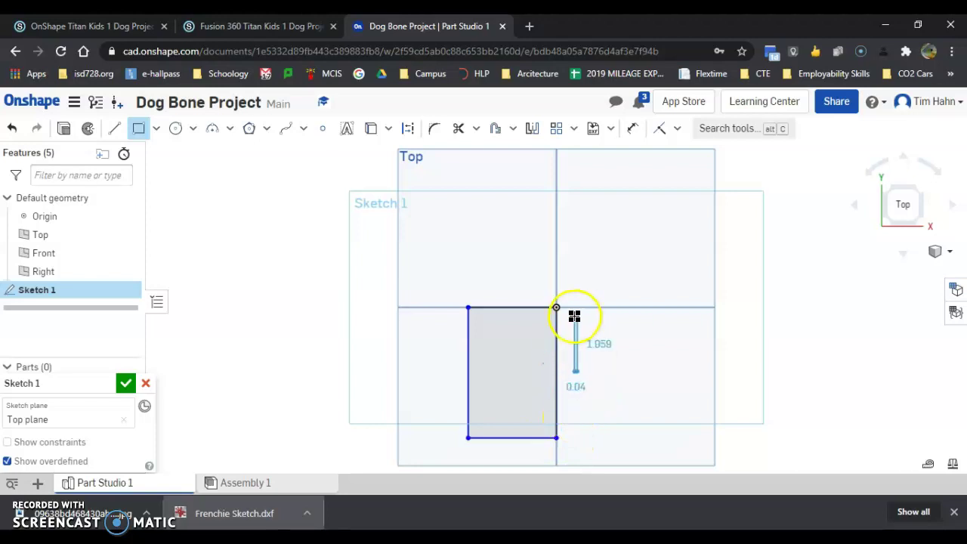
click(581, 387)
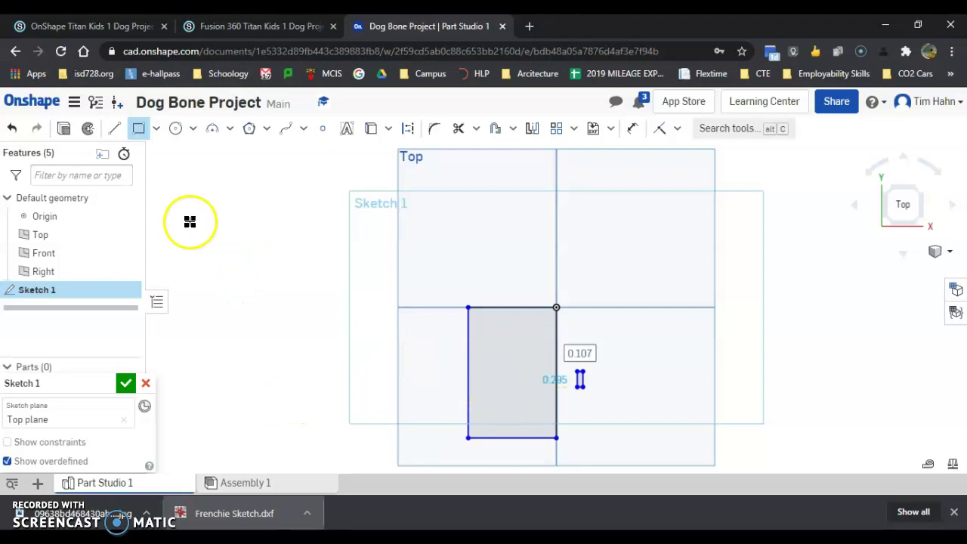
click(12, 128)
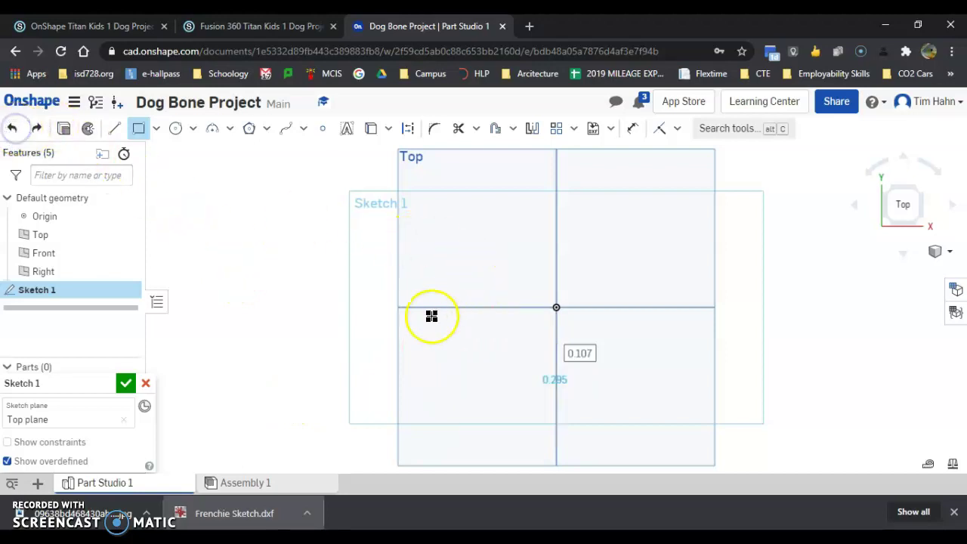
click(577, 371)
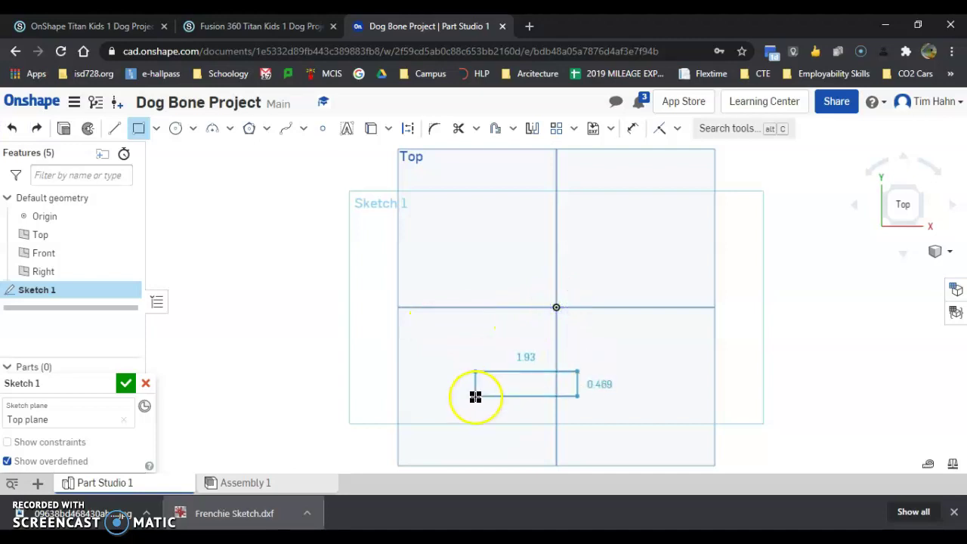
click(8, 132)
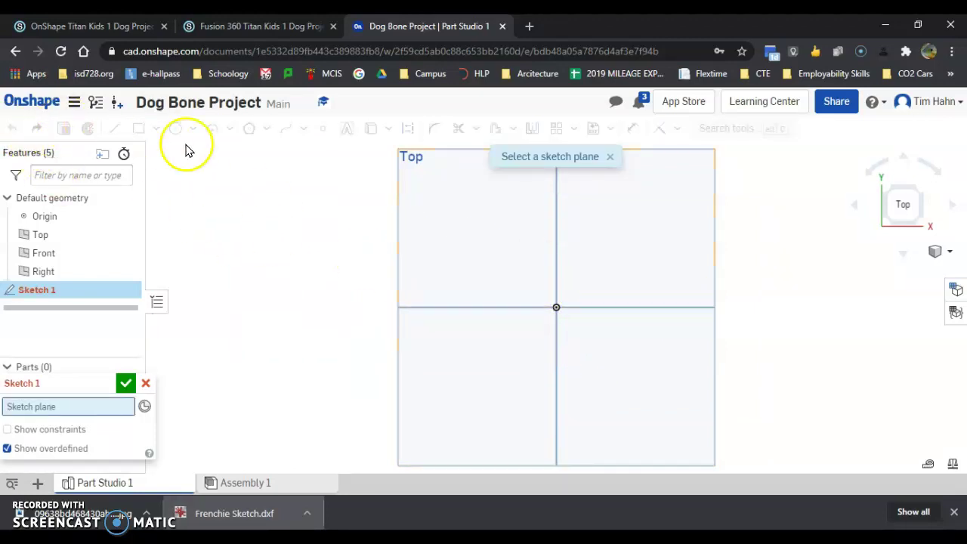
Step: Reassign the sketch to the Top plane and draw a rectangle 1.35 in wide and 3 in high, its side on the vertical line through the origin
click(621, 202)
click(140, 130)
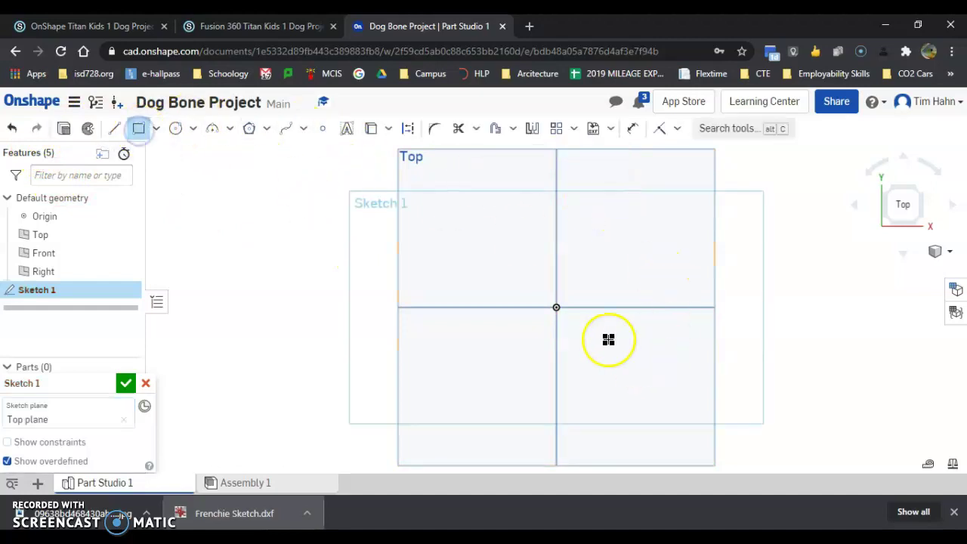
drag(554, 313, 479, 426)
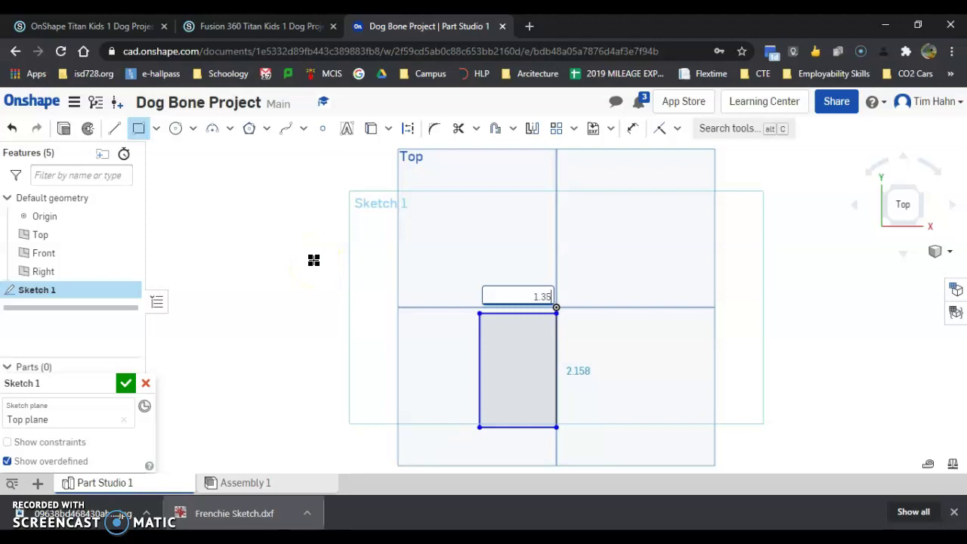
key(Tab)
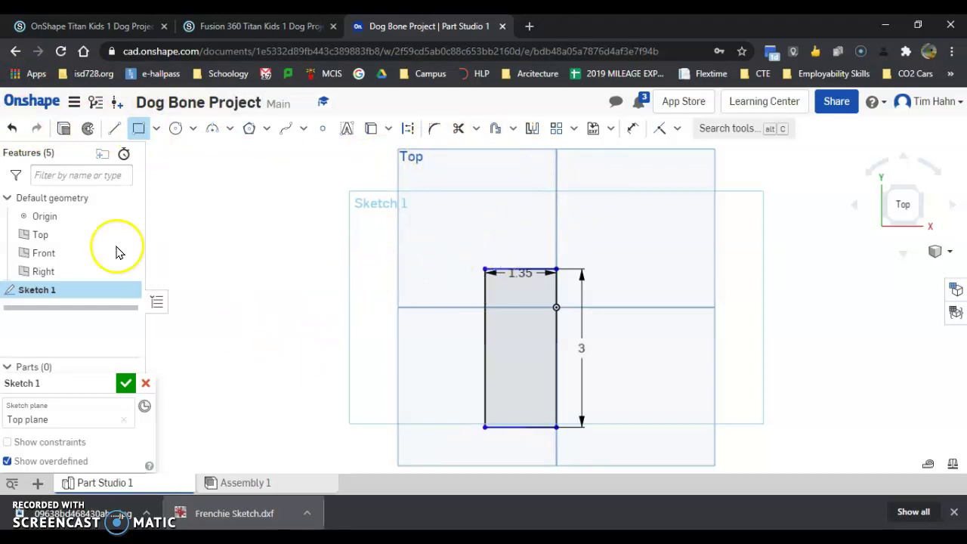
Step: Check the lobe radius on the TITAN-KIDS-1 drawing and draw 1.5 in diameter circles centred on the rectangle's two upper corners
click(179, 128)
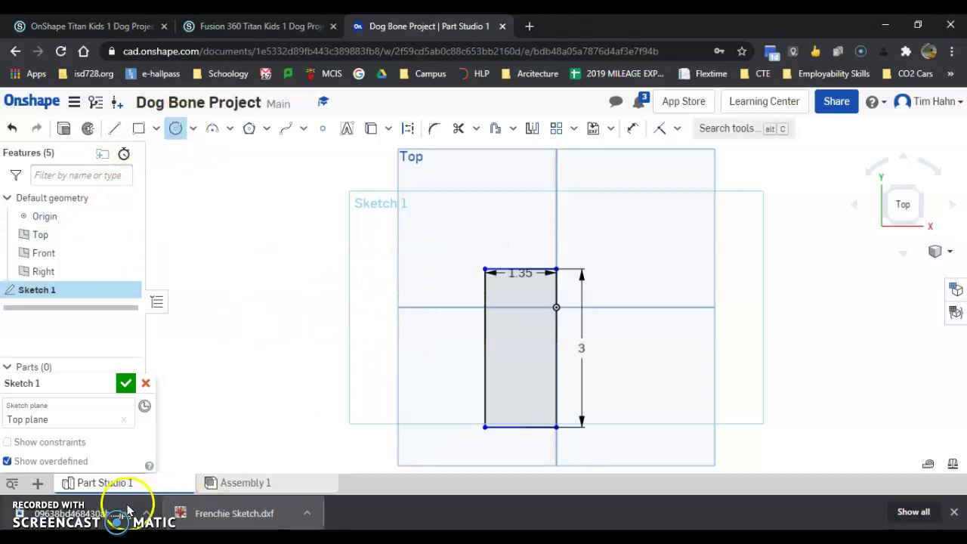
click(98, 514)
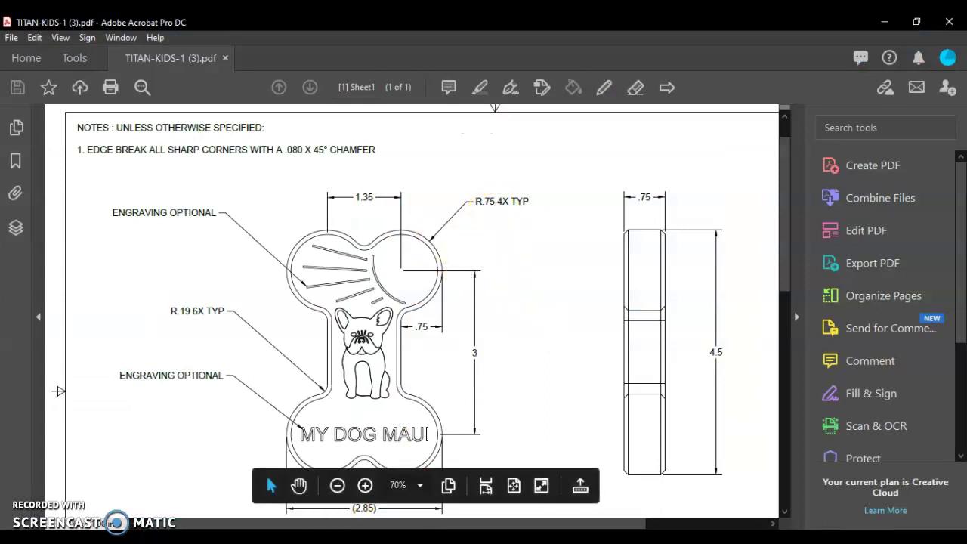
mouse_move(376, 538)
click(375, 488)
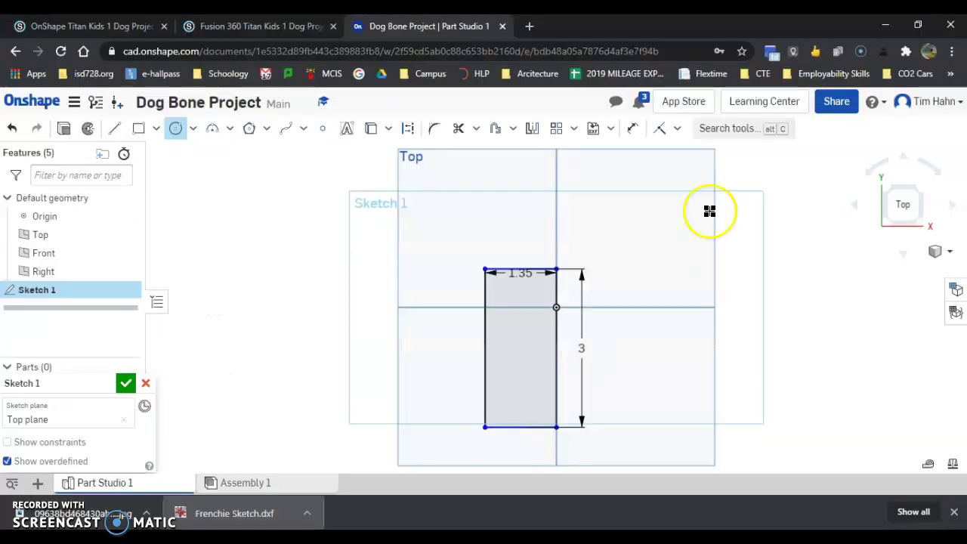
click(483, 269)
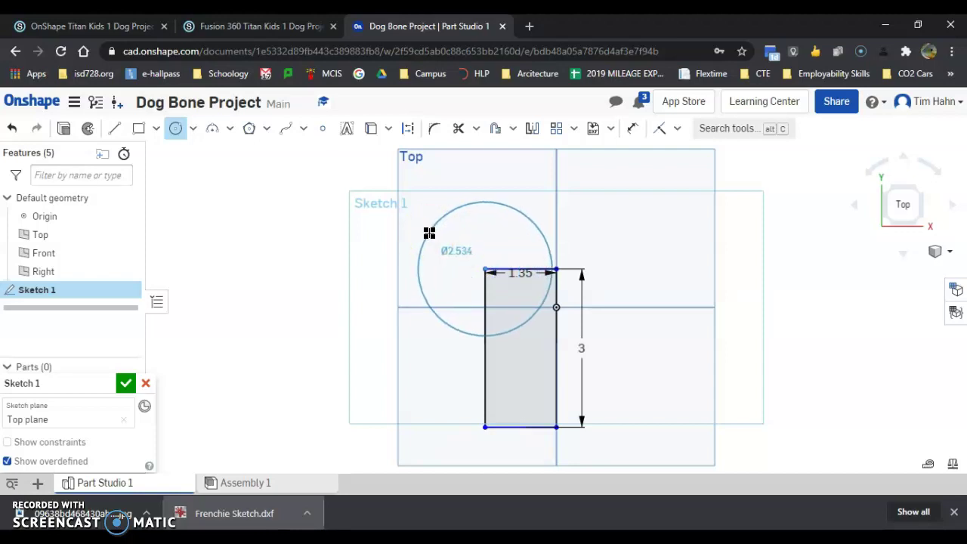
click(425, 232)
text(1)
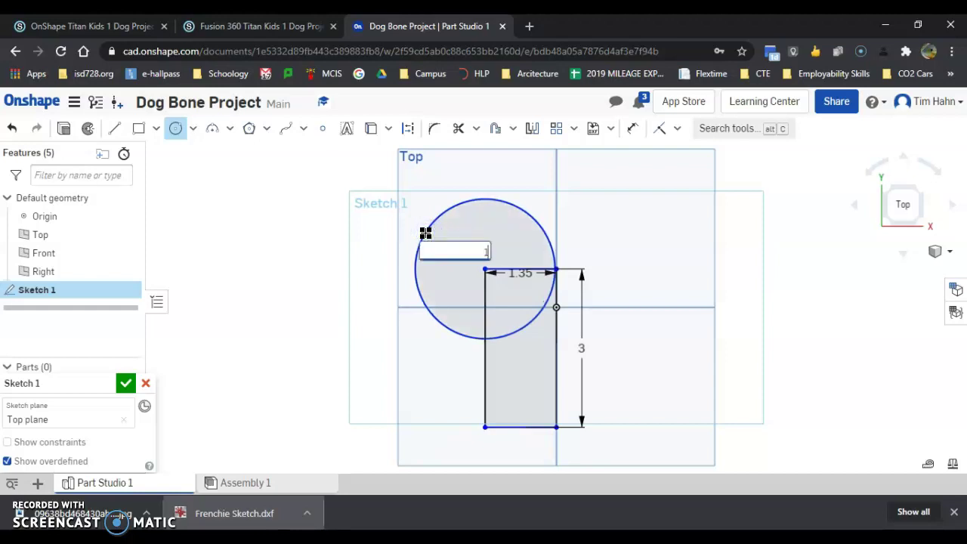
text(.5)
key(Return)
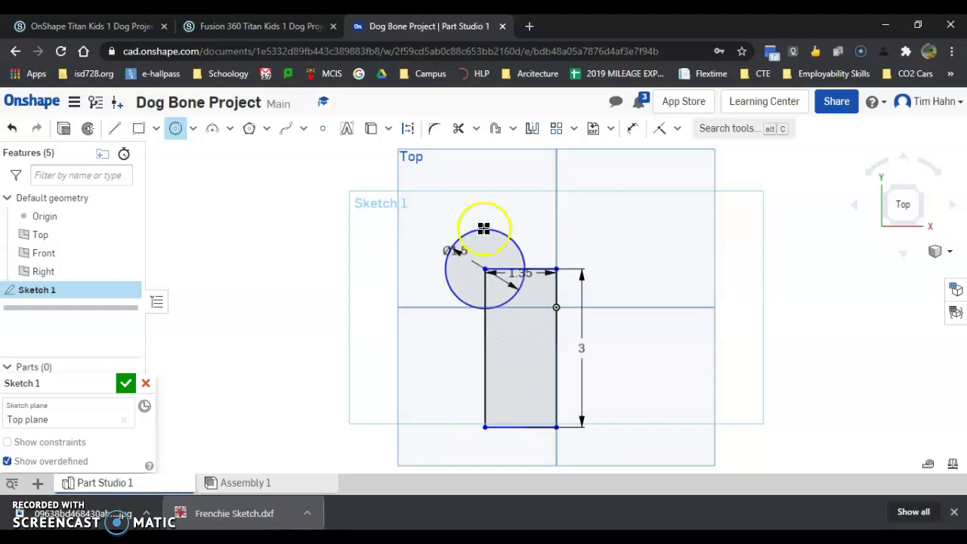
click(555, 266)
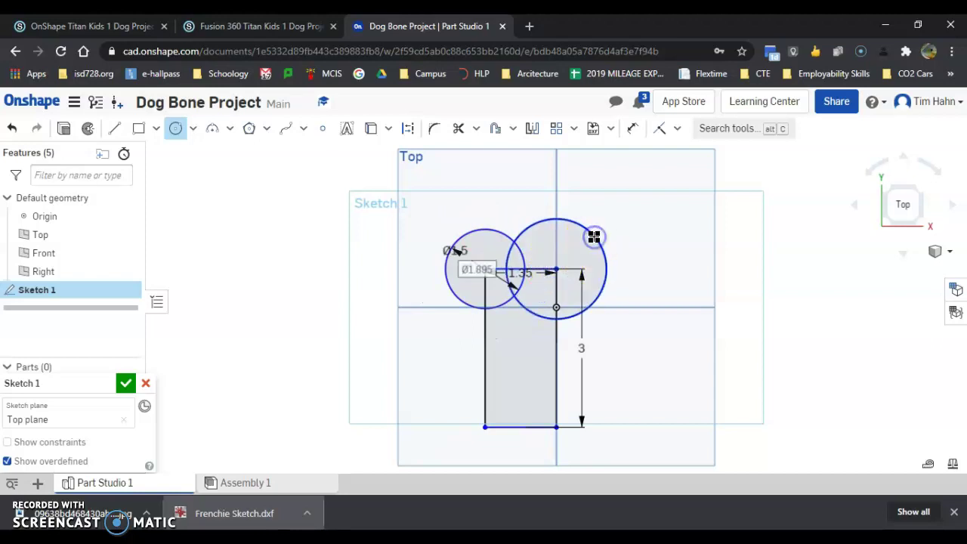
click(594, 237)
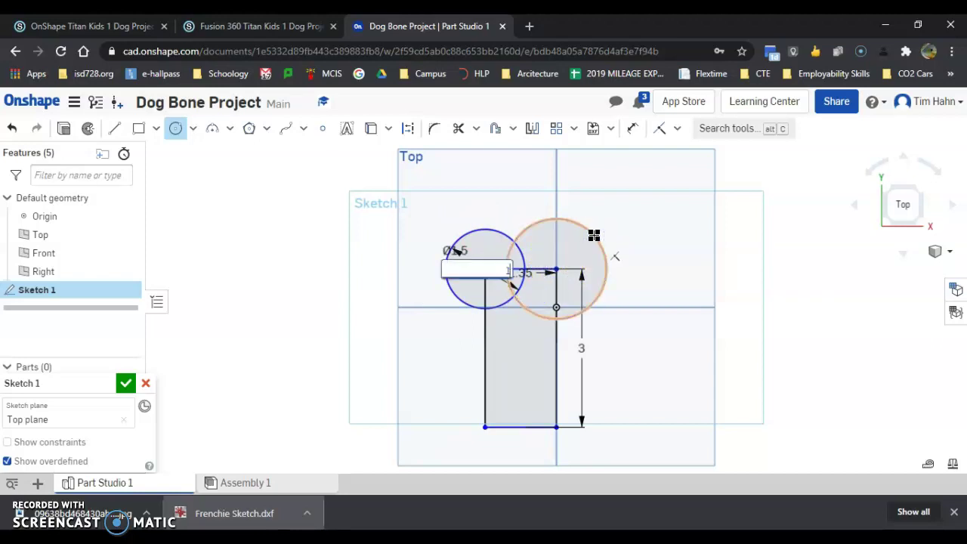
key(Return)
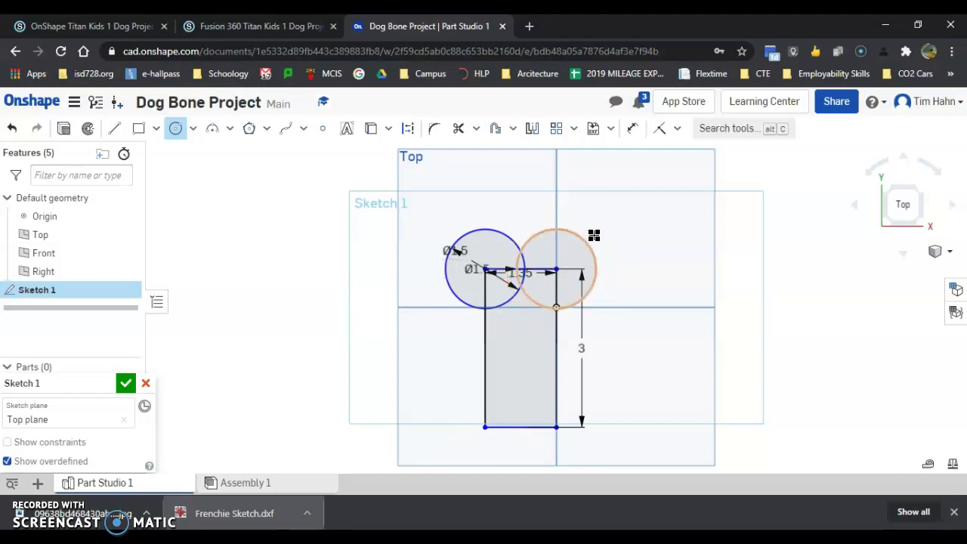
Step: Draw 1.5 in diameter circles centred on the rectangle's two lower corners
click(485, 425)
click(433, 441)
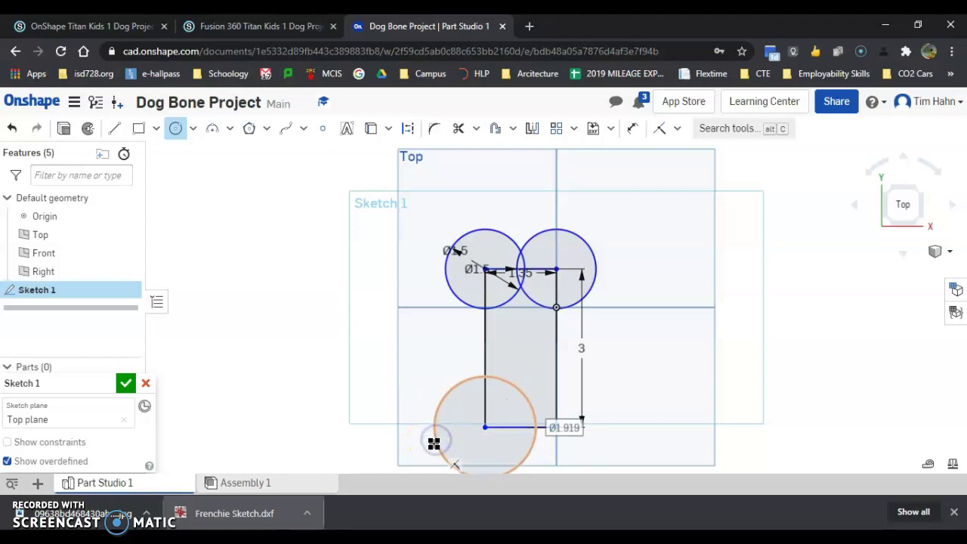
text(1.5)
key(Return)
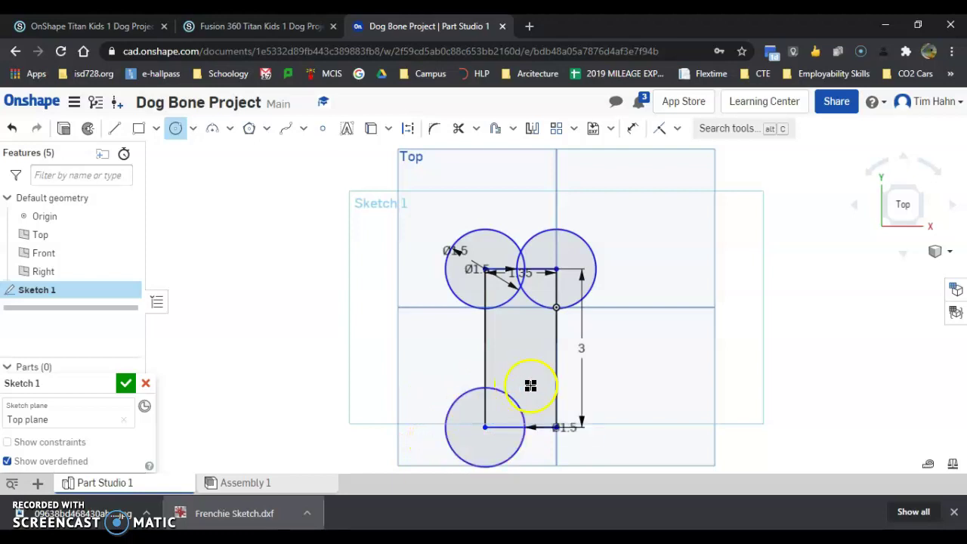
click(551, 428)
click(556, 428)
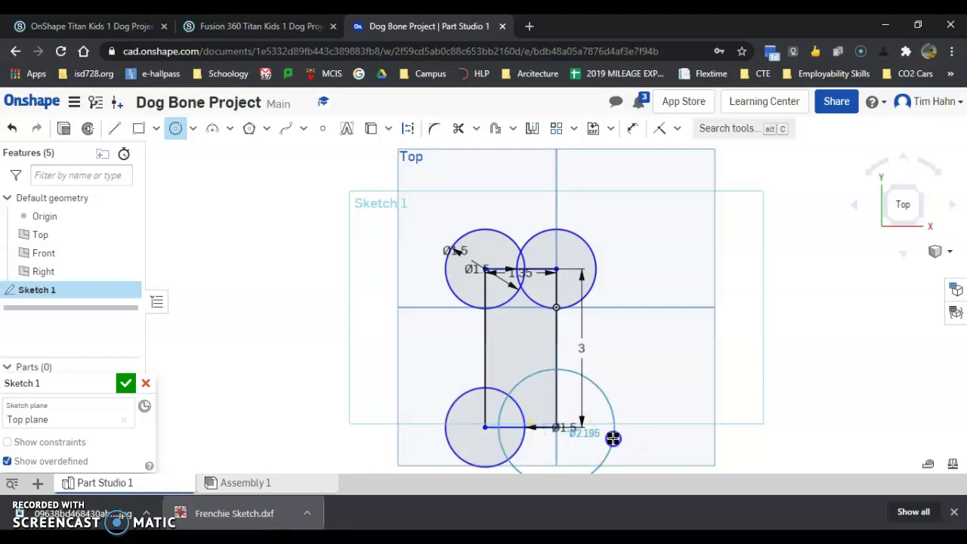
click(613, 438)
text(1.5)
key(Return)
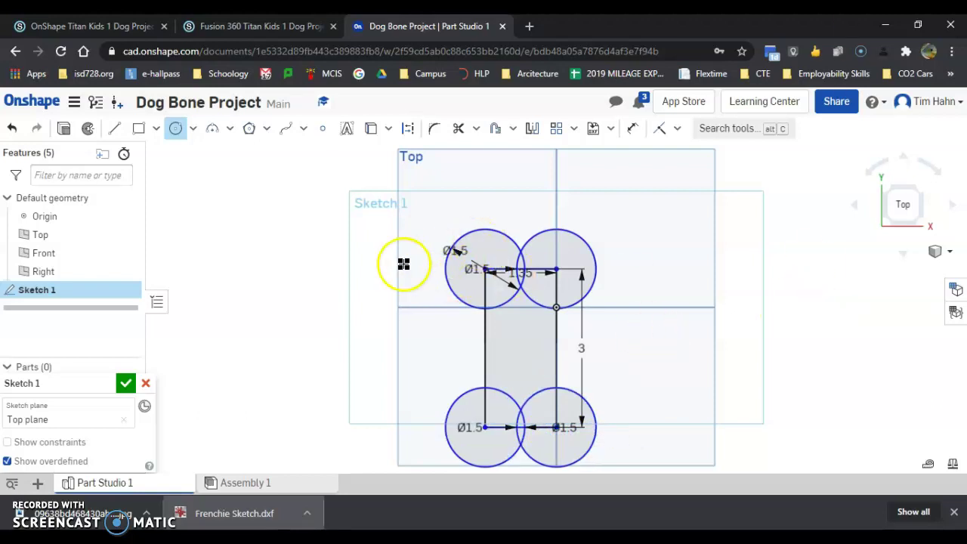
Step: Trim away all rectangle lines and circle arcs inside the shape, leaving only the outer dog bone outline
click(455, 132)
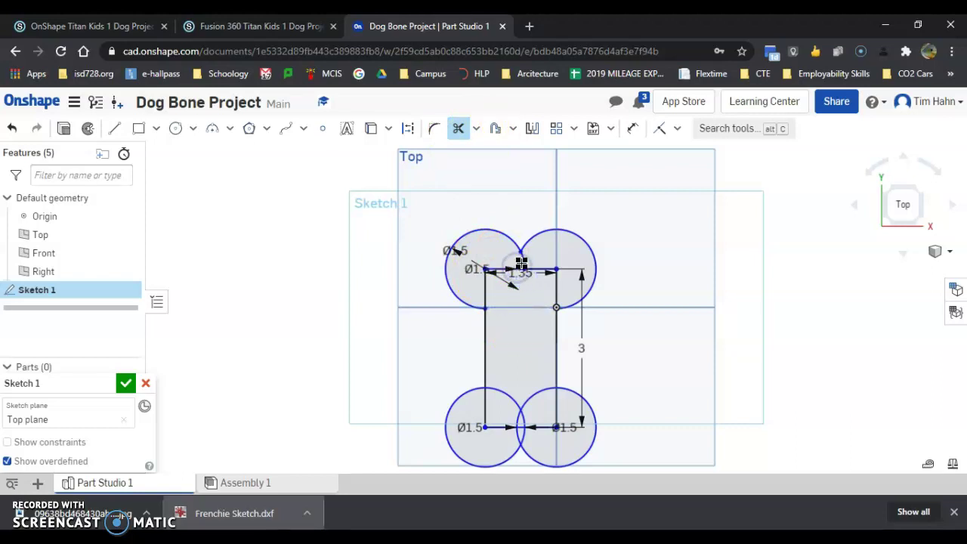
click(521, 265)
click(489, 285)
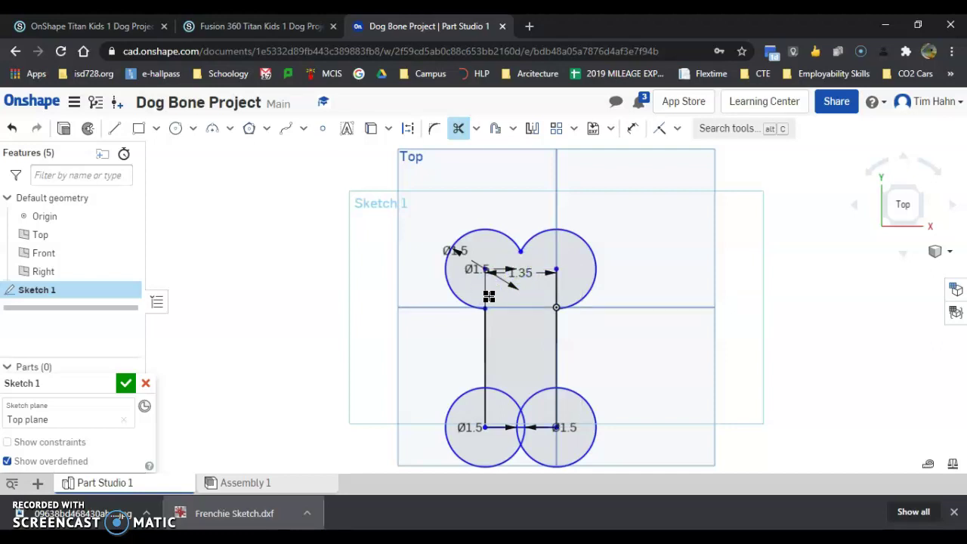
click(561, 282)
click(516, 410)
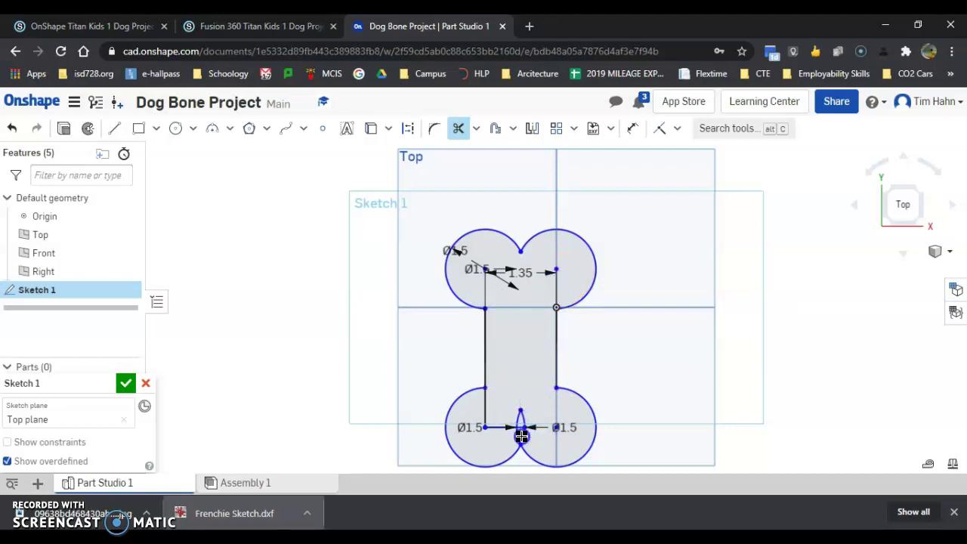
click(522, 417)
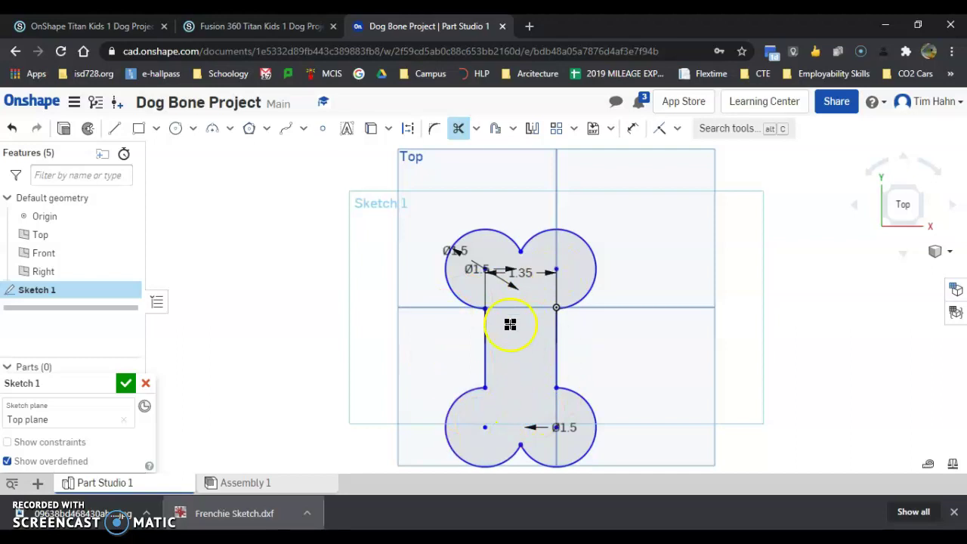
Step: Add radius dimensions to the upper-right and lower-left lobes of the bone outline
scroll(518, 253, up, 3)
scroll(514, 264, down, 1)
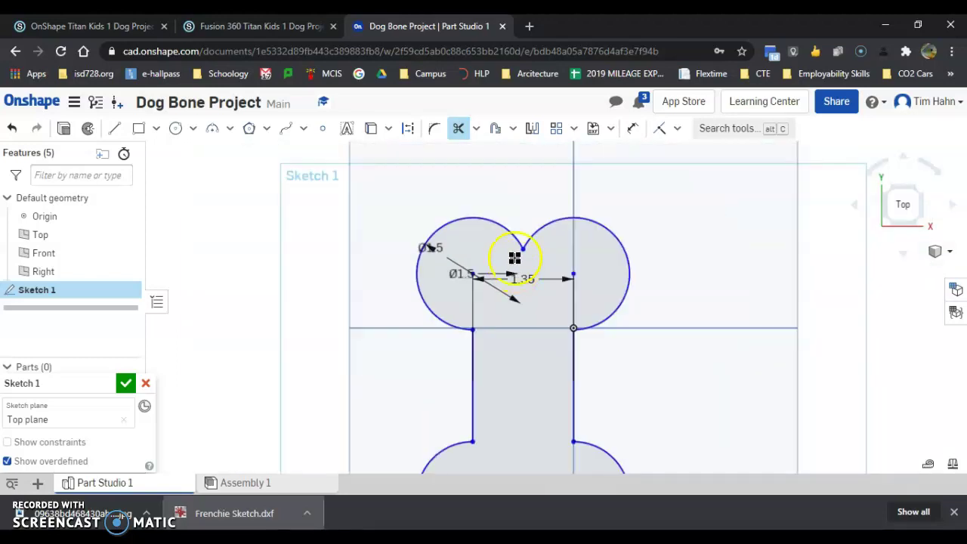
scroll(514, 257, down, 5)
scroll(522, 324, up, 4)
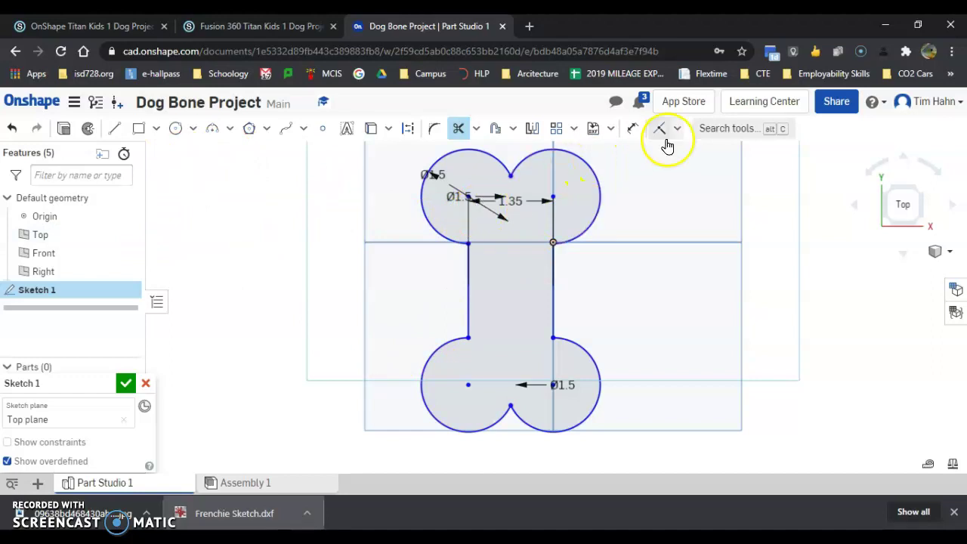
click(638, 131)
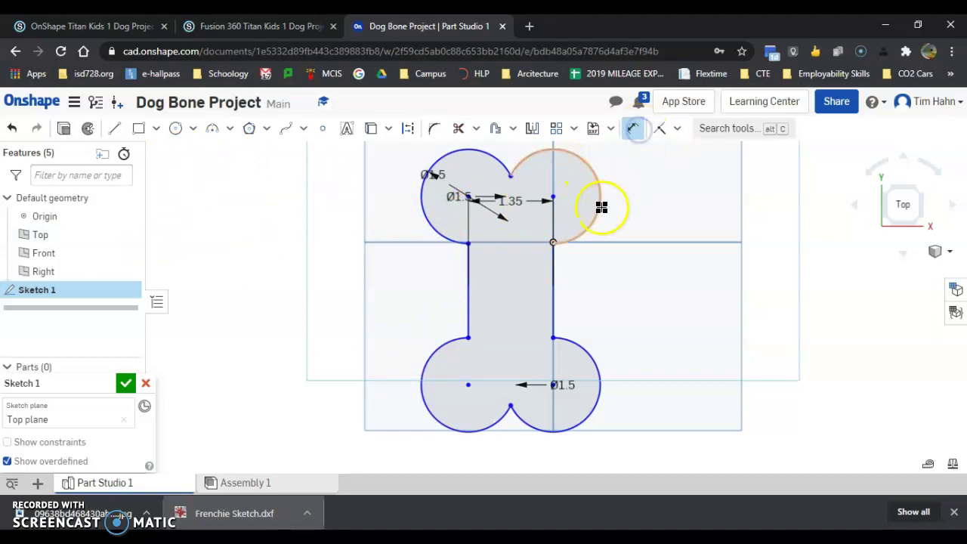
click(601, 207)
click(639, 173)
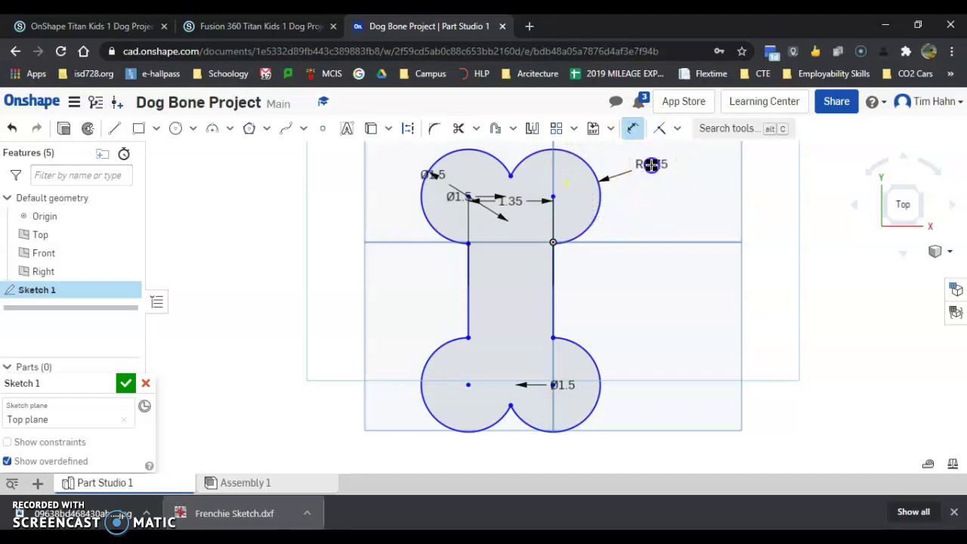
click(545, 190)
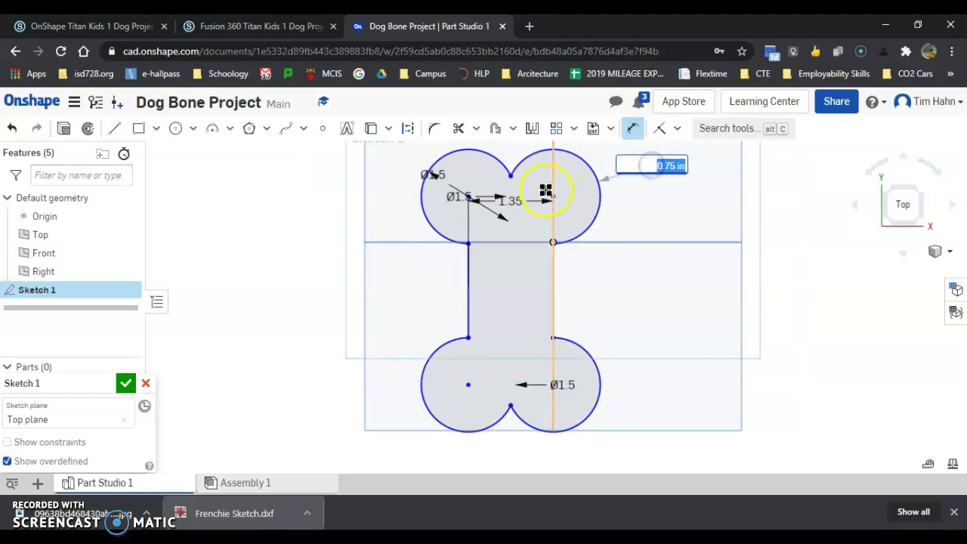
click(425, 370)
click(367, 385)
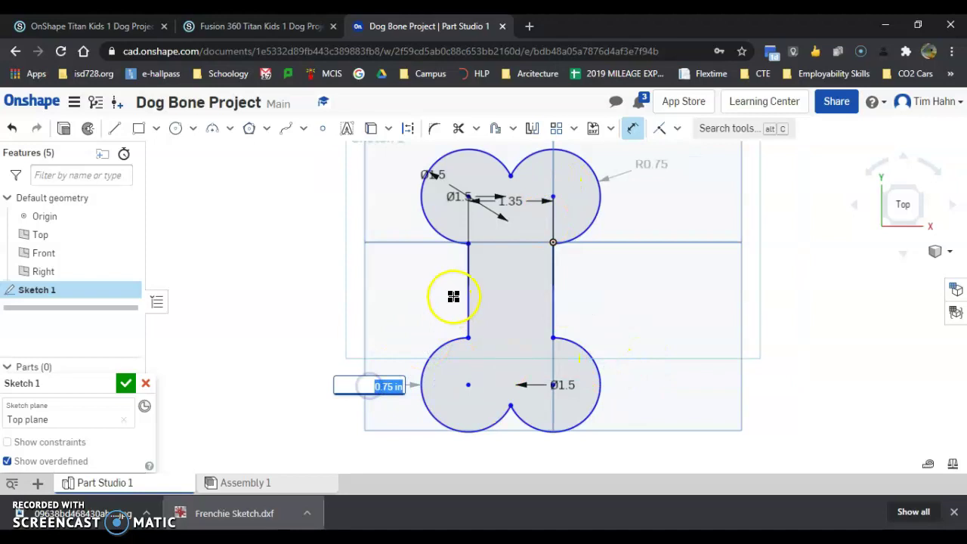
click(470, 301)
click(552, 302)
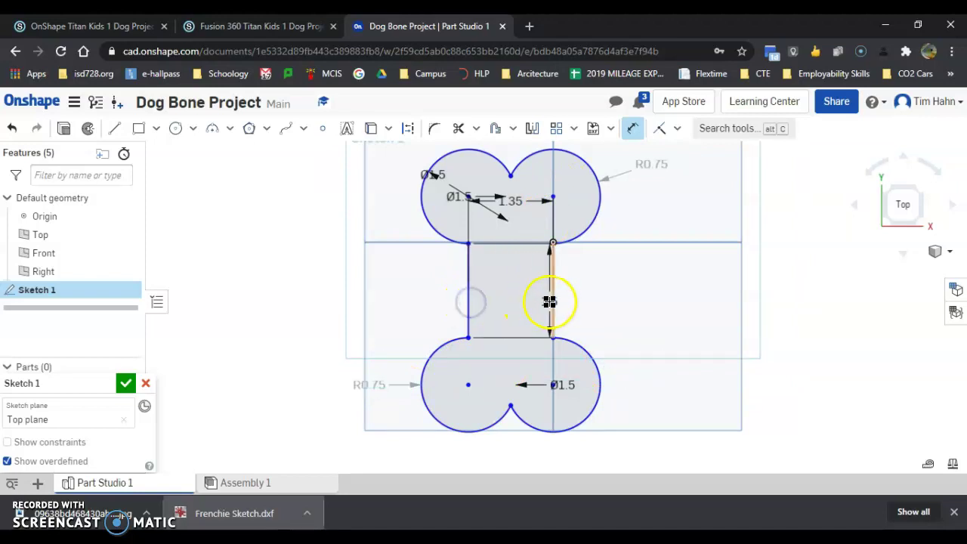
click(518, 320)
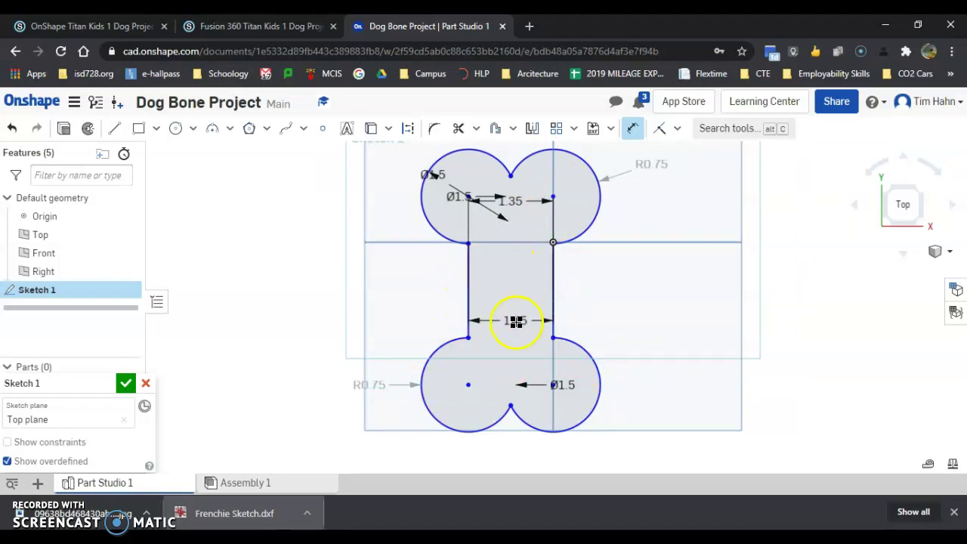
scroll(516, 321, down, 2)
drag(516, 323, 499, 349)
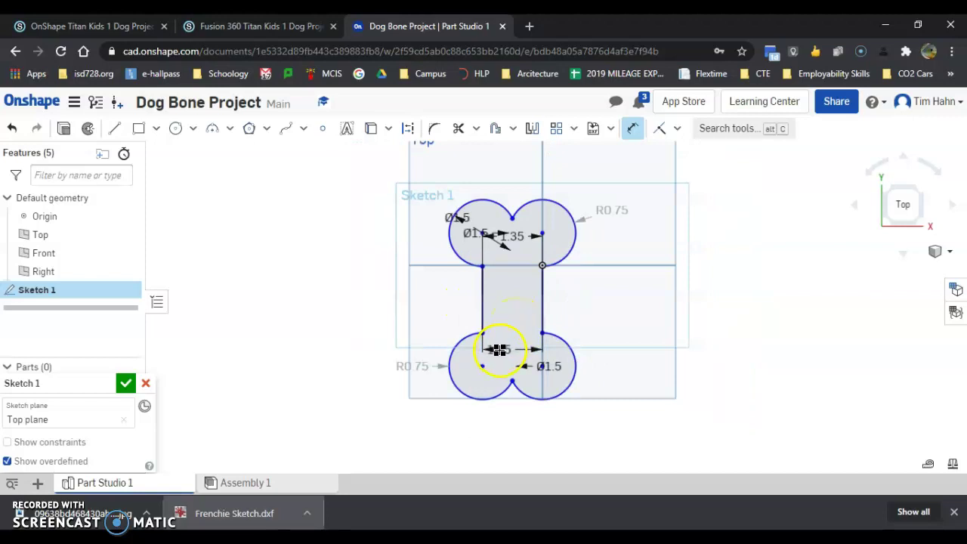
key(Escape)
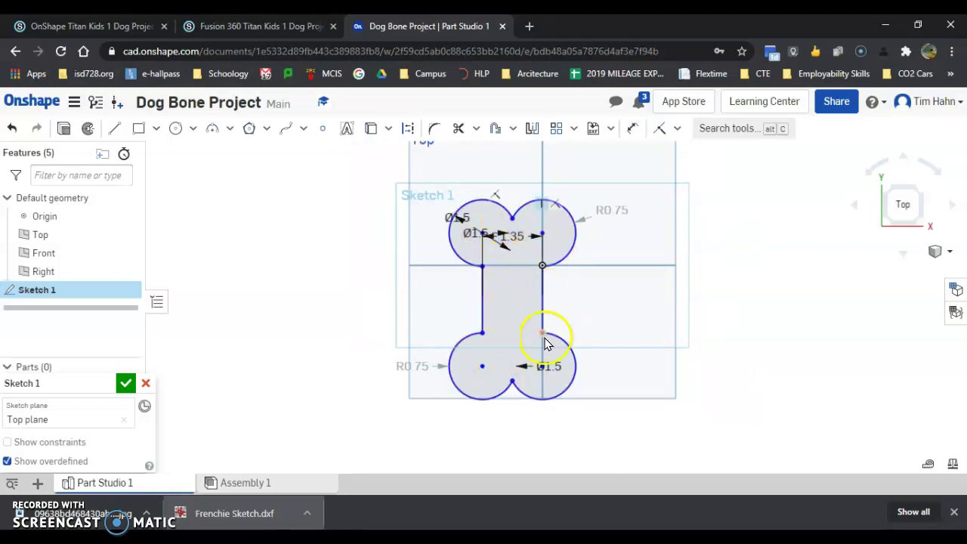
Step: Measure the distance between the centre points of the upper-right and lower-left lobes
click(541, 233)
key(d)
click(541, 368)
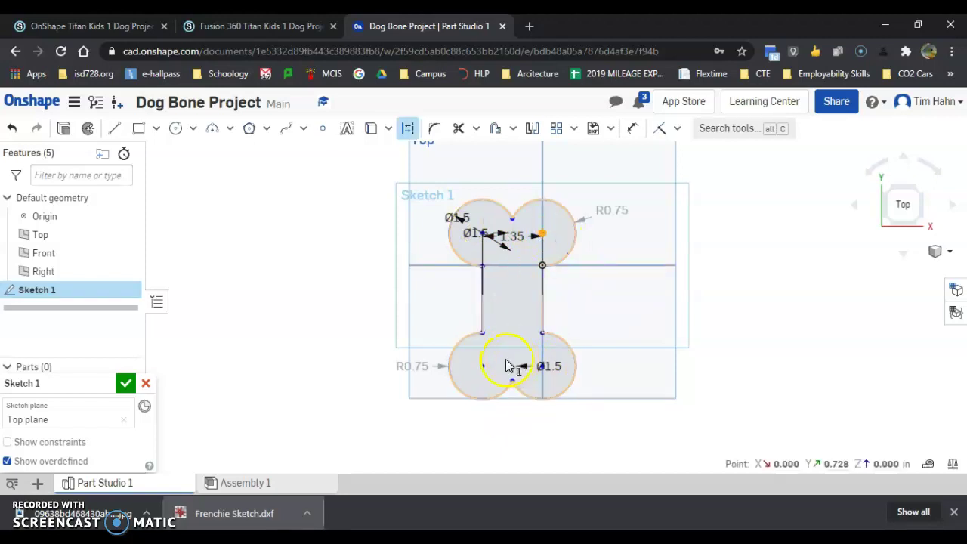
click(478, 367)
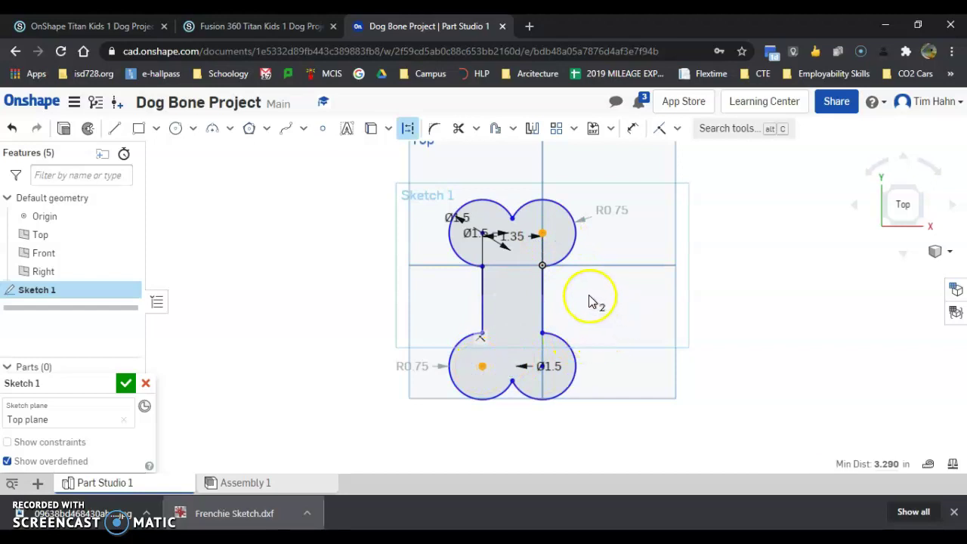
click(555, 243)
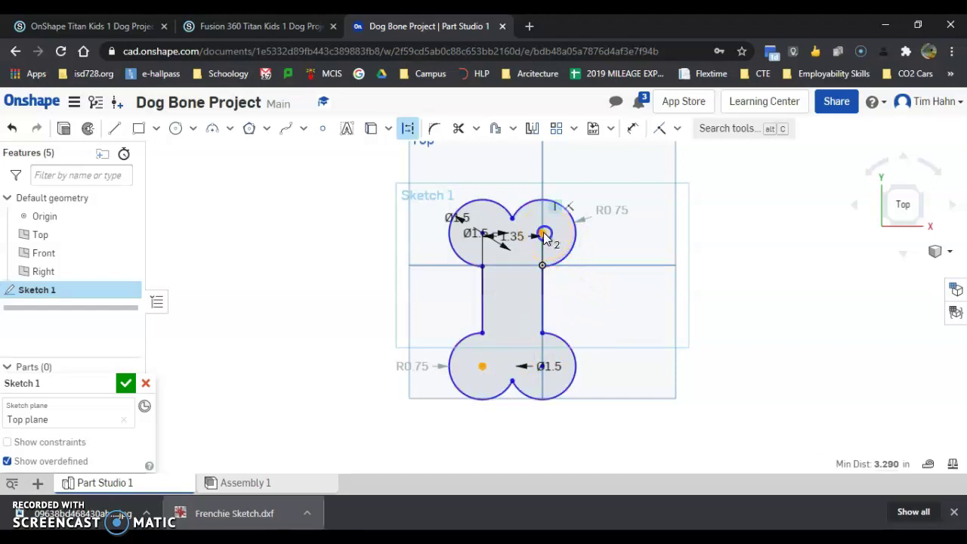
click(544, 236)
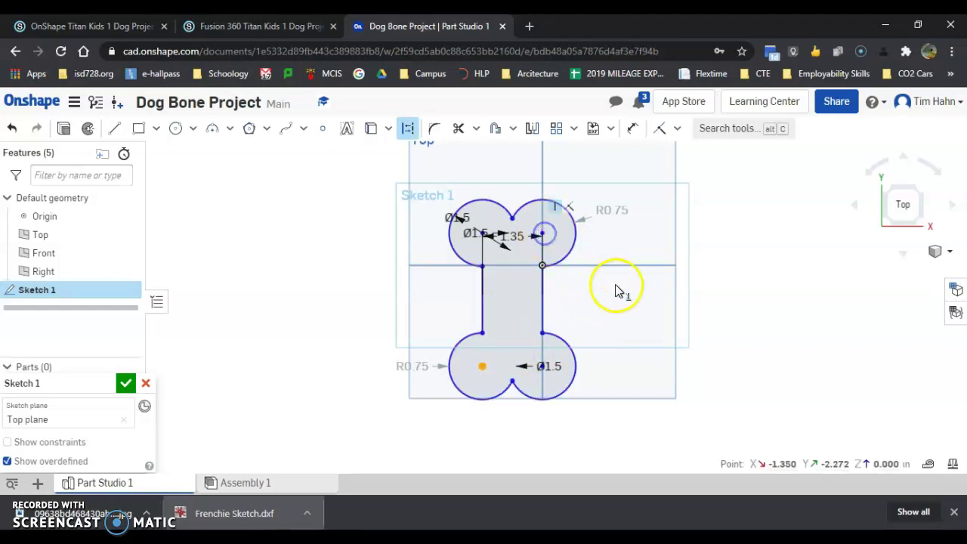
Step: Try to dimension the vertical distance between the centres of the two right-hand lobes
click(640, 134)
click(541, 366)
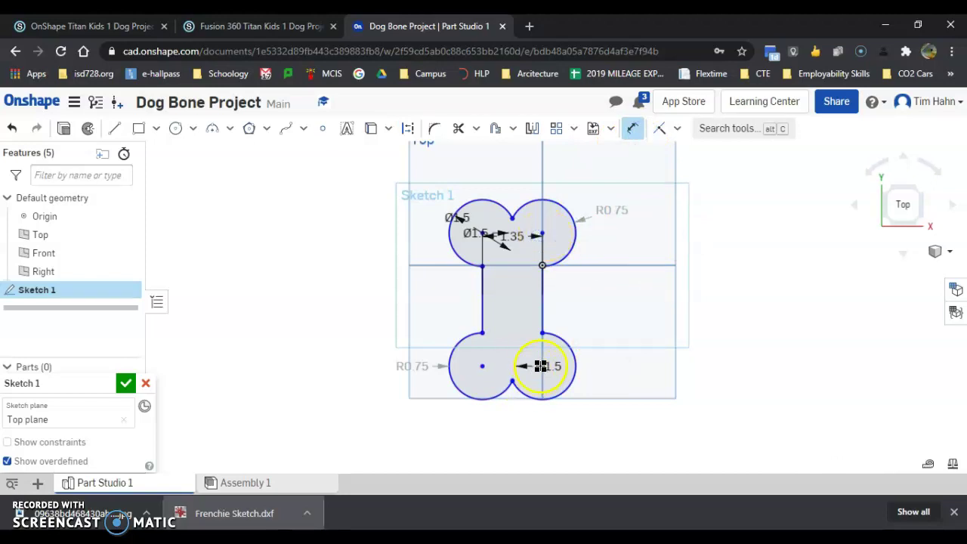
click(544, 234)
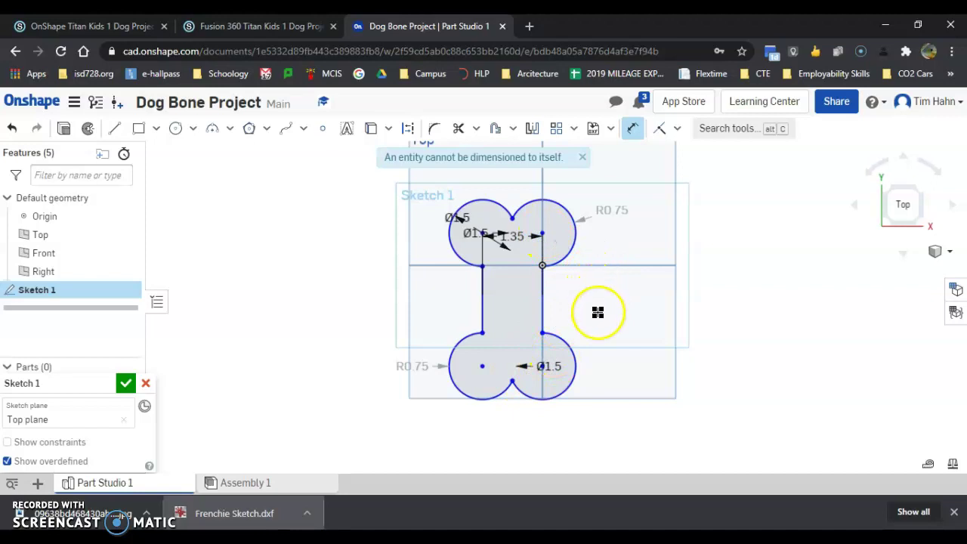
key(Escape)
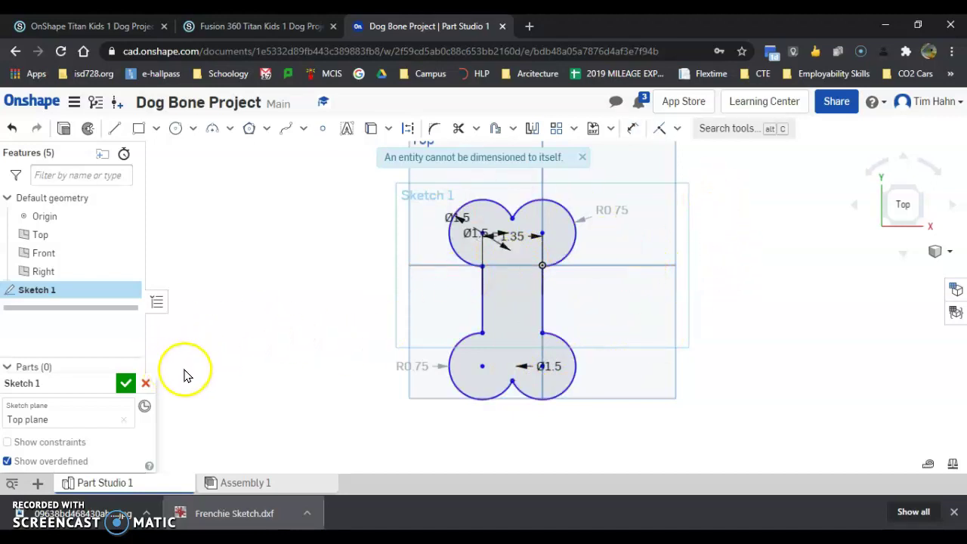
Step: Finish the dog bone sketch and rotate the view from Top to an angled 3D orientation
click(126, 384)
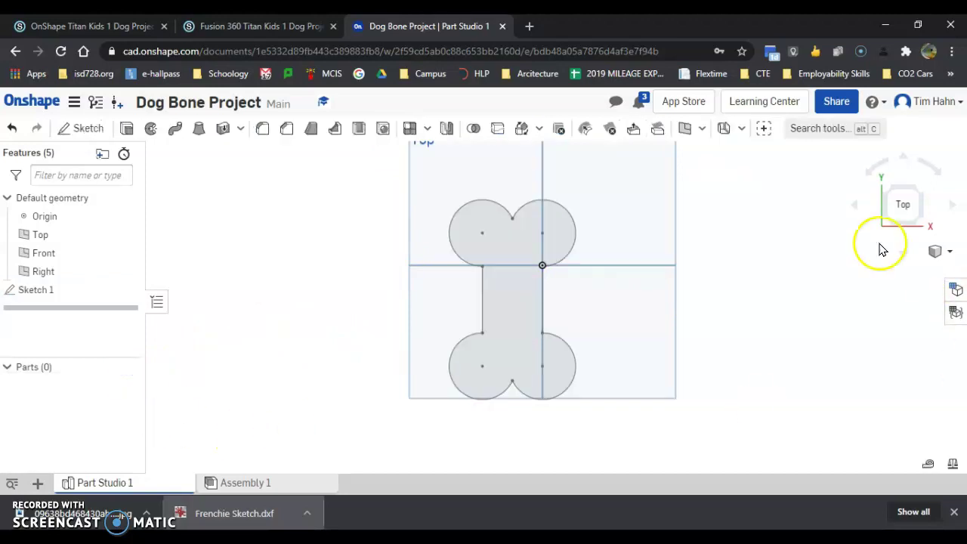
click(935, 249)
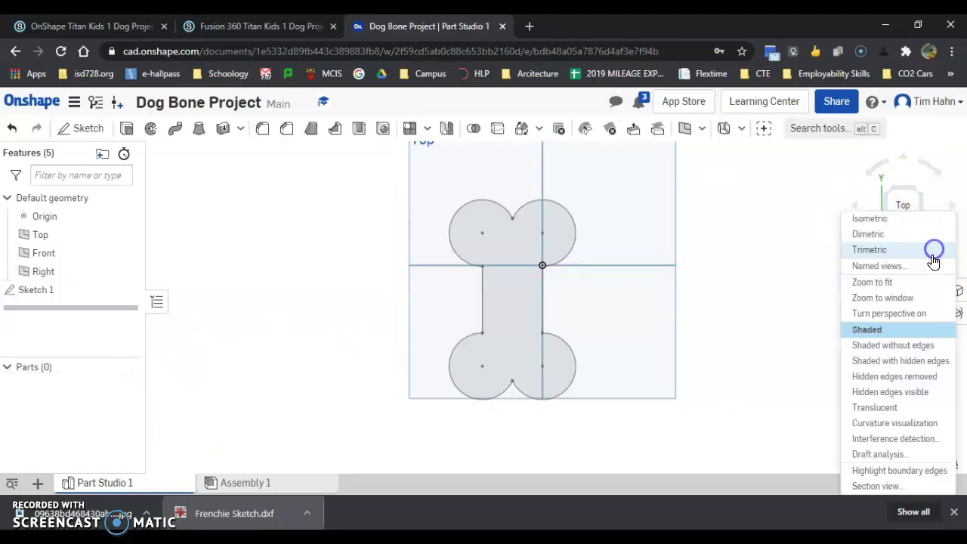
click(795, 209)
click(925, 195)
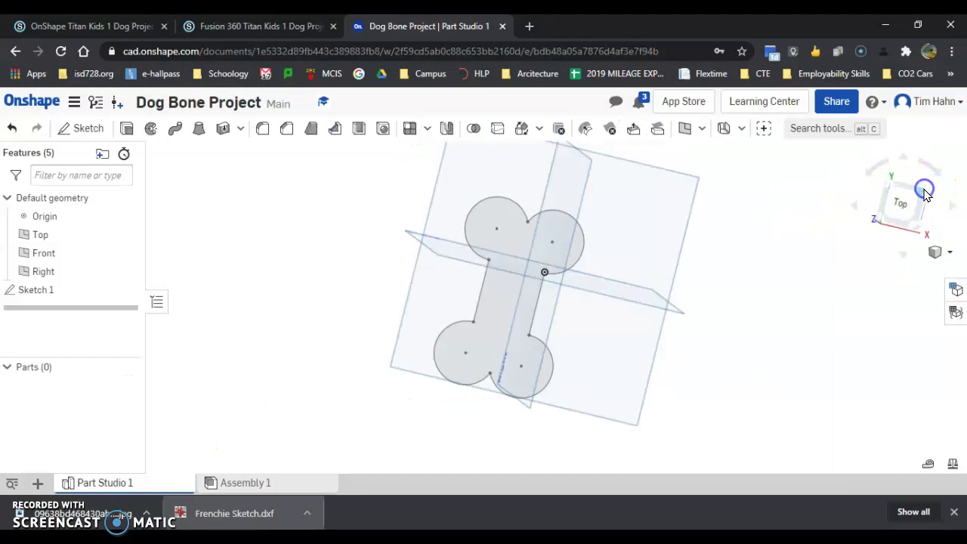